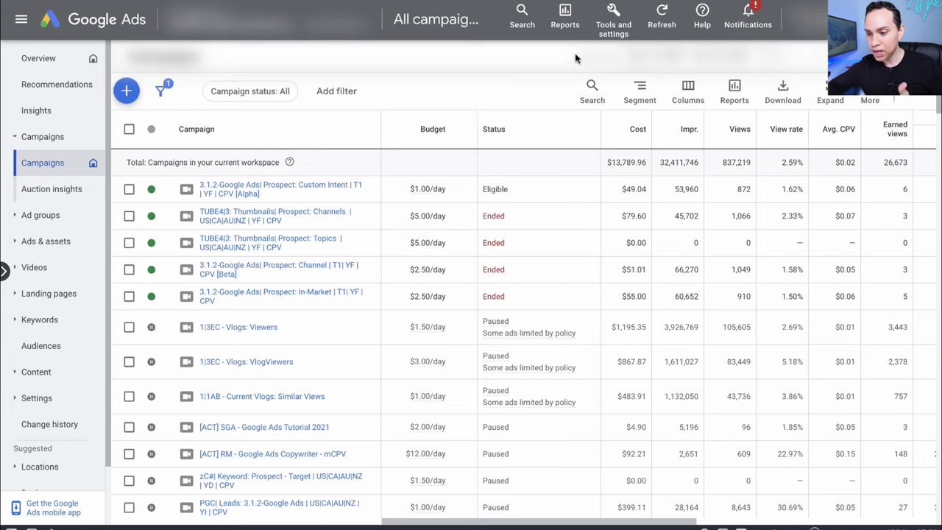
# - Review the linked YouTube channels, cancel linking a new one, and return to campaigns
pyautogui.click(615, 31)
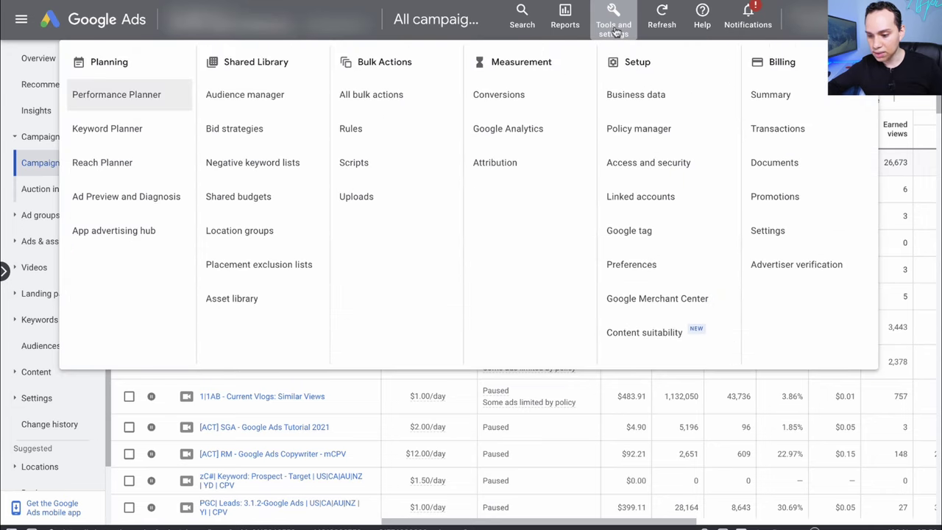
pyautogui.click(638, 198)
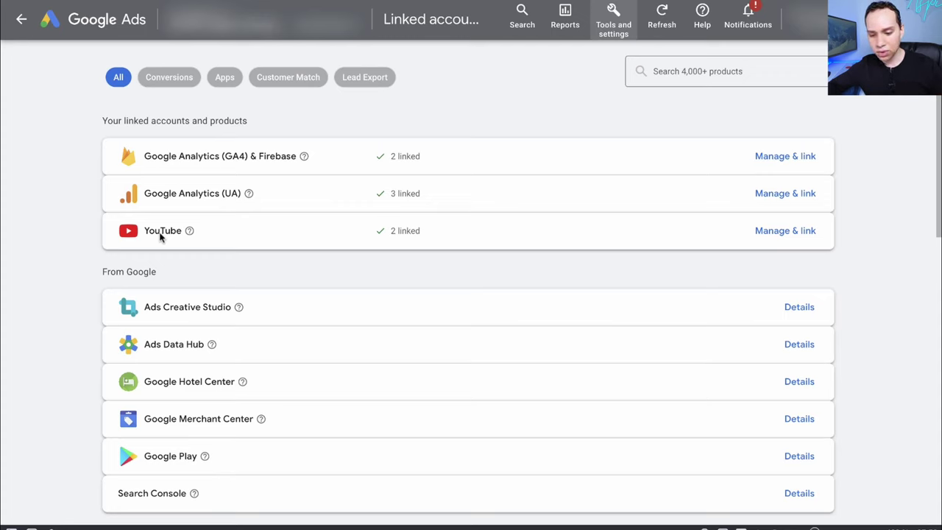
pyautogui.click(791, 234)
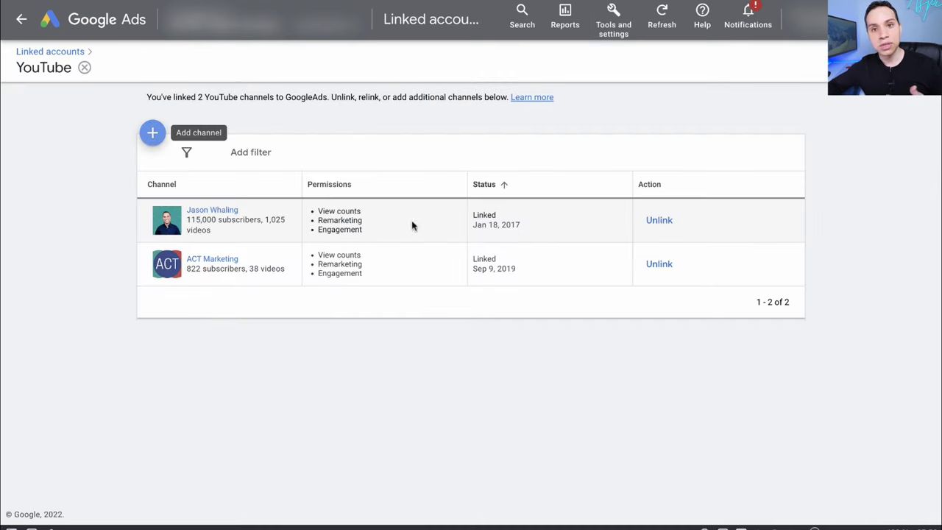
pyautogui.click(153, 133)
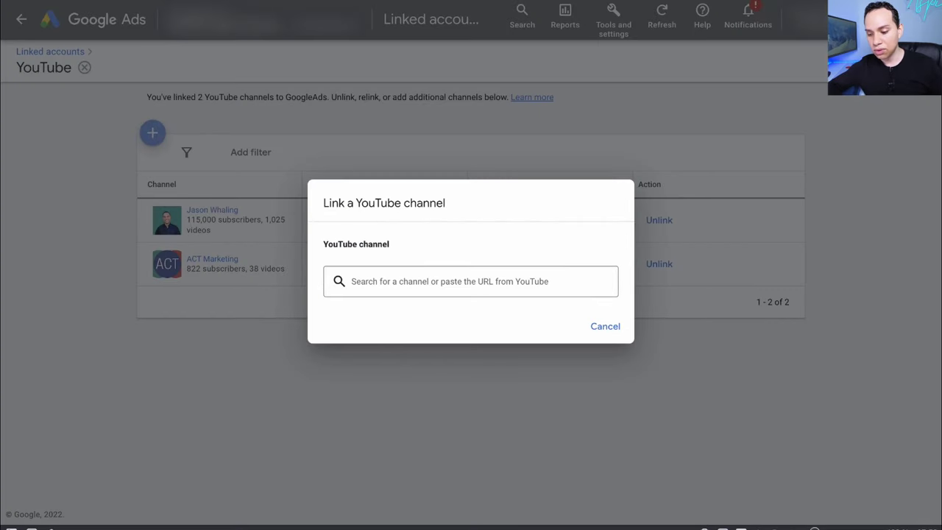
pyautogui.click(601, 327)
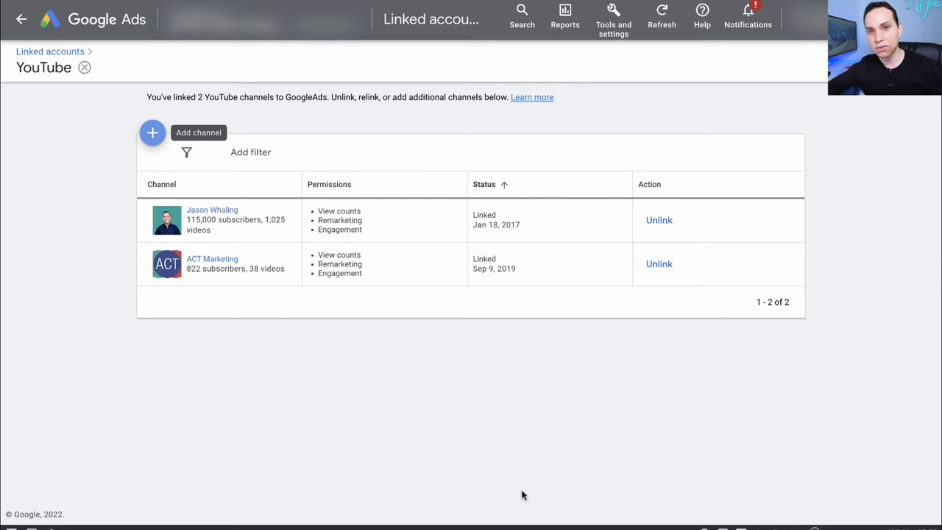
pyautogui.click(29, 23)
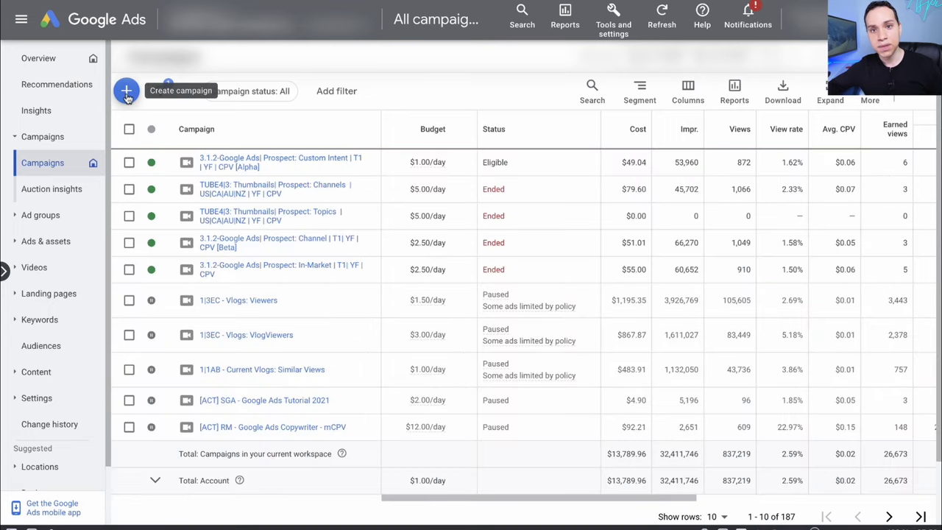
# - Start a new Custom video campaign without goal guidance, reaching its general settings
pyautogui.click(126, 92)
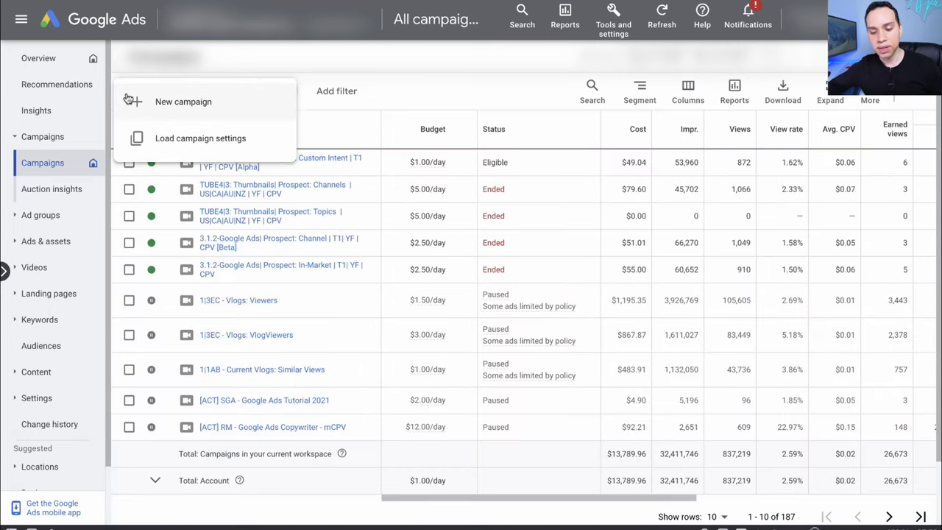
pyautogui.click(186, 104)
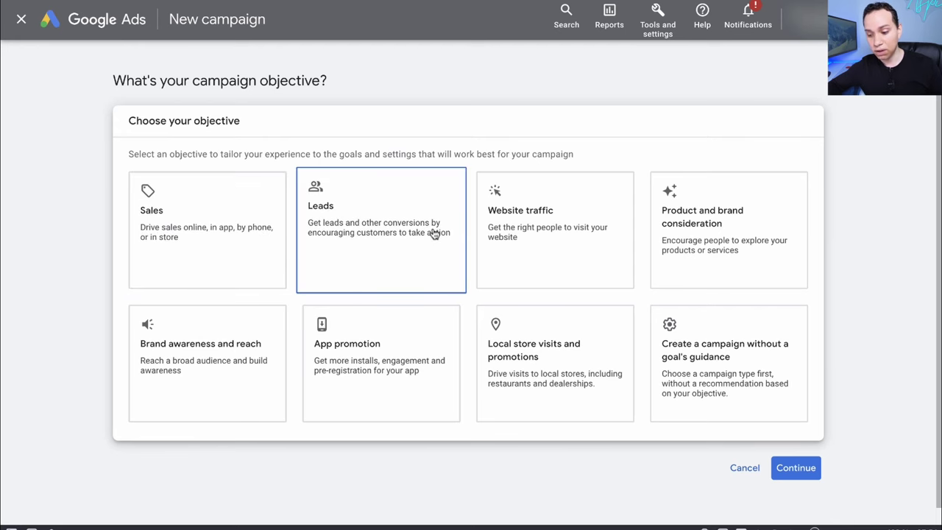
pyautogui.click(740, 379)
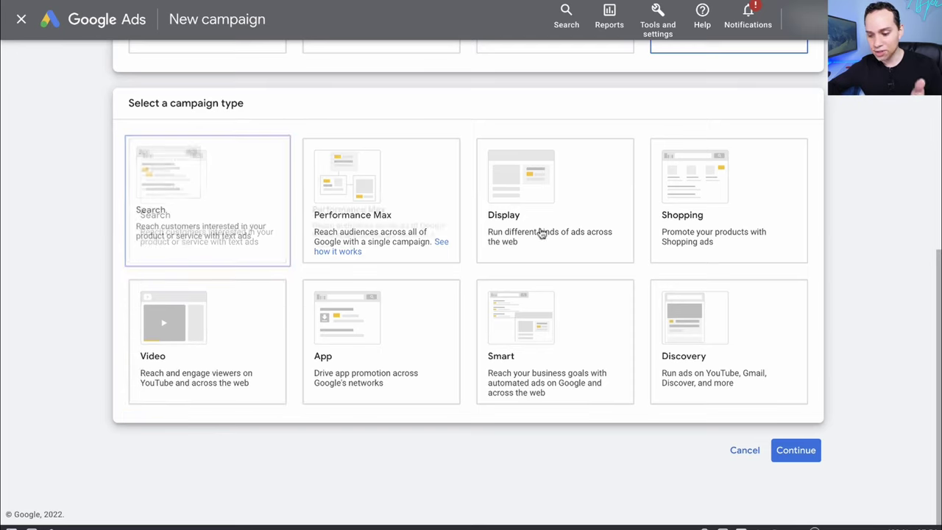
pyautogui.click(157, 335)
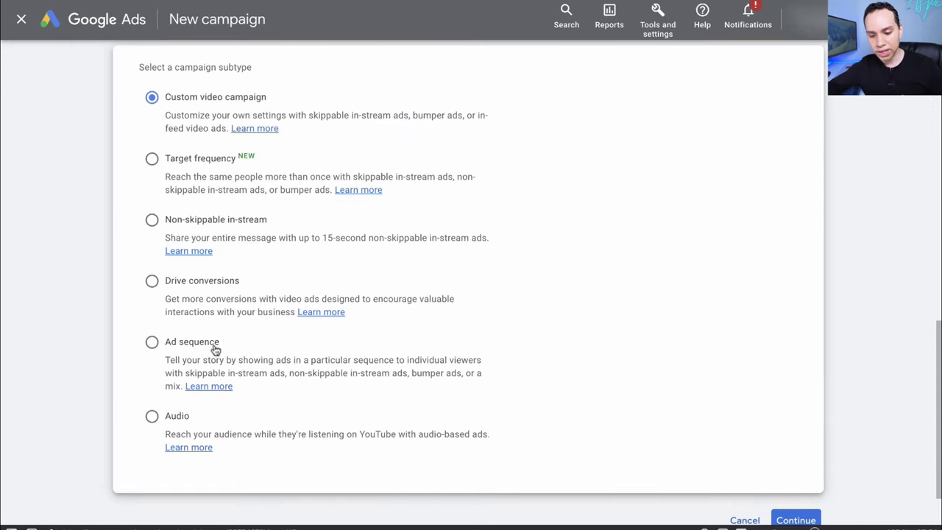
pyautogui.scroll(-1, 555, 337)
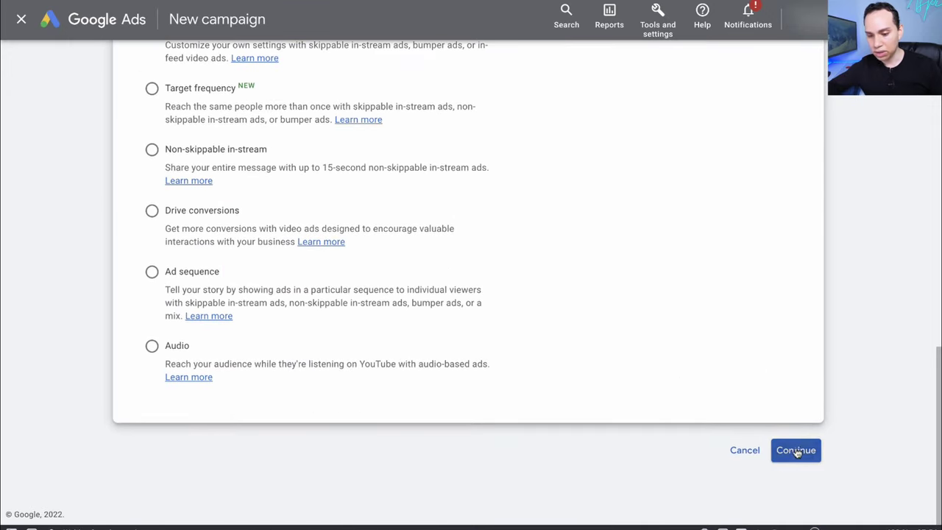
pyautogui.click(795, 449)
pyautogui.click(326, 208)
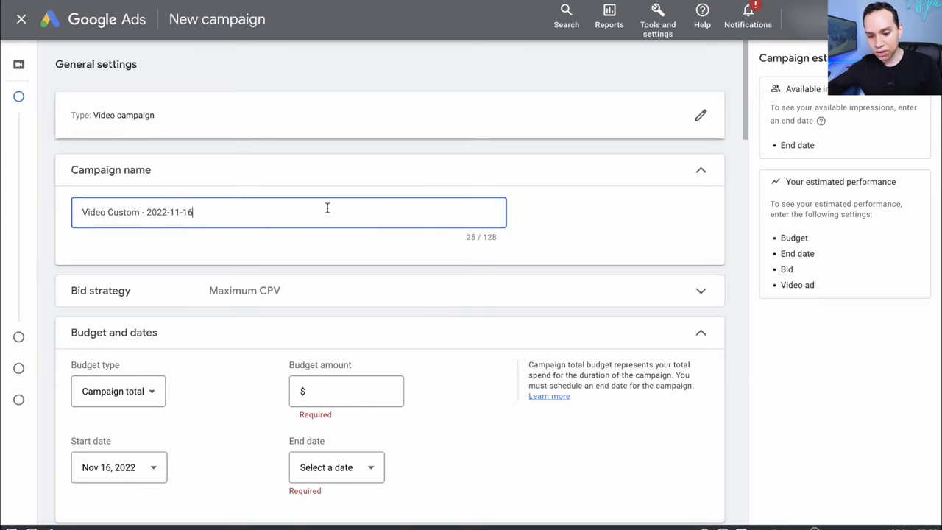
# - Rename the campaign to 'F114| Prospects: Custom Intent | T1 | YS (DEMO)'
pyautogui.hotkey('ctrl', 'a')
pyautogui.write('F114| Prospects: Custom Intent | T1 | YS (DEMO)')
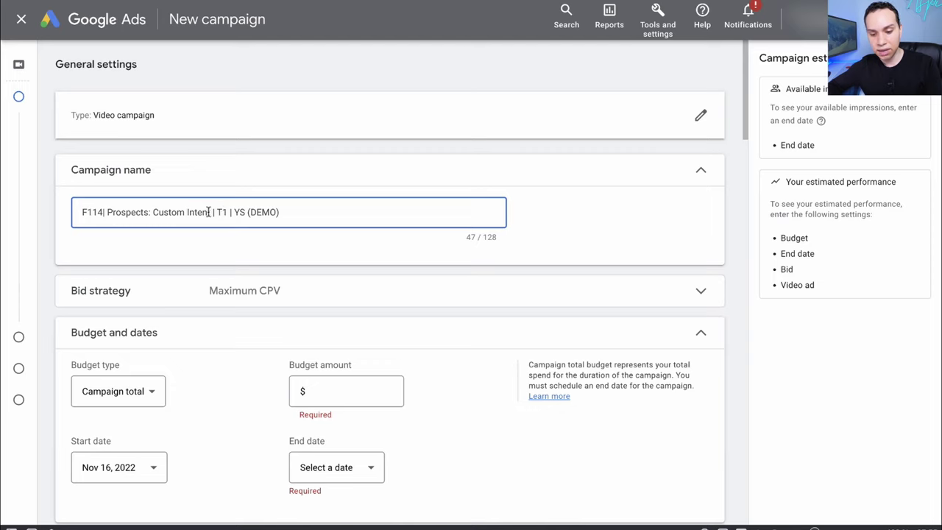
pyautogui.moveTo(83, 212); pyautogui.dragTo(103, 213)
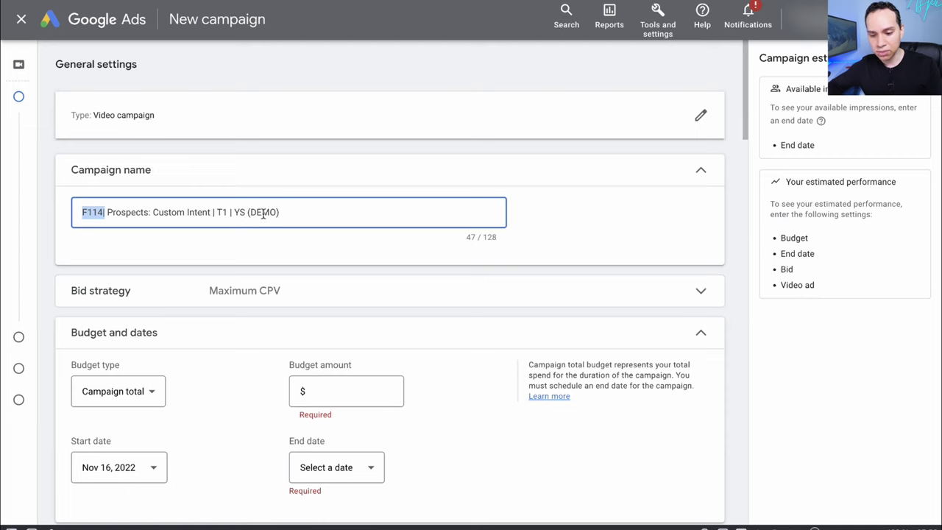
pyautogui.click(303, 211)
# - Expand the bid strategy section to confirm it uses Maximum CPV
pyautogui.scroll(-2, 302, 210)
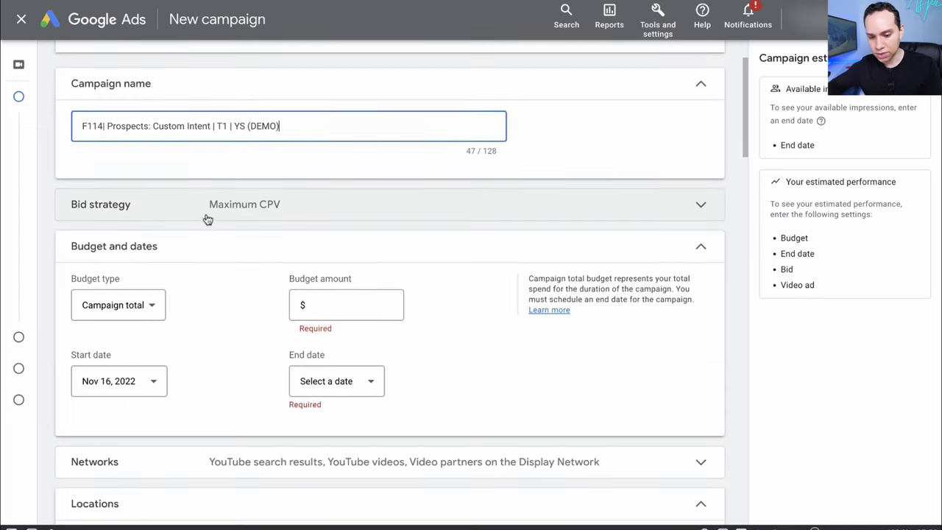
pyautogui.click(267, 207)
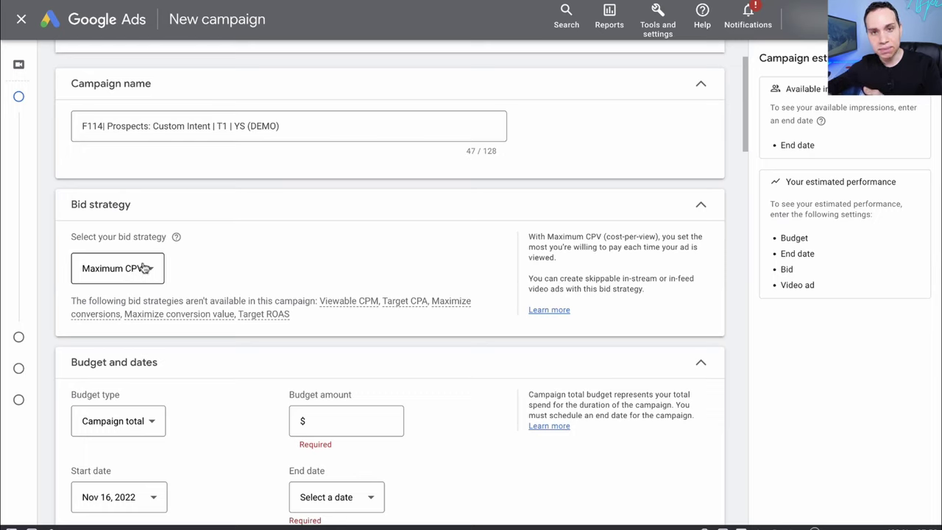
pyautogui.scroll(-4, 152, 267)
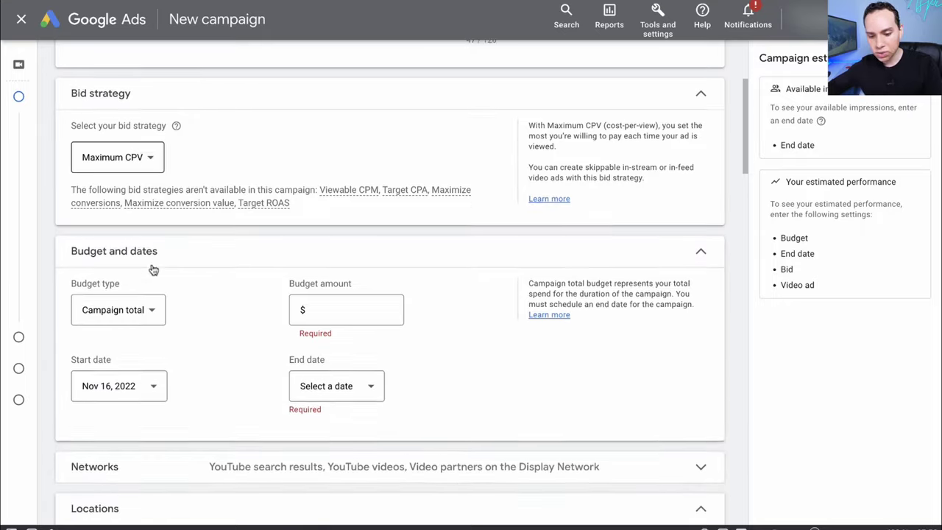
# - Set a daily budget of $2.50
pyautogui.click(157, 149)
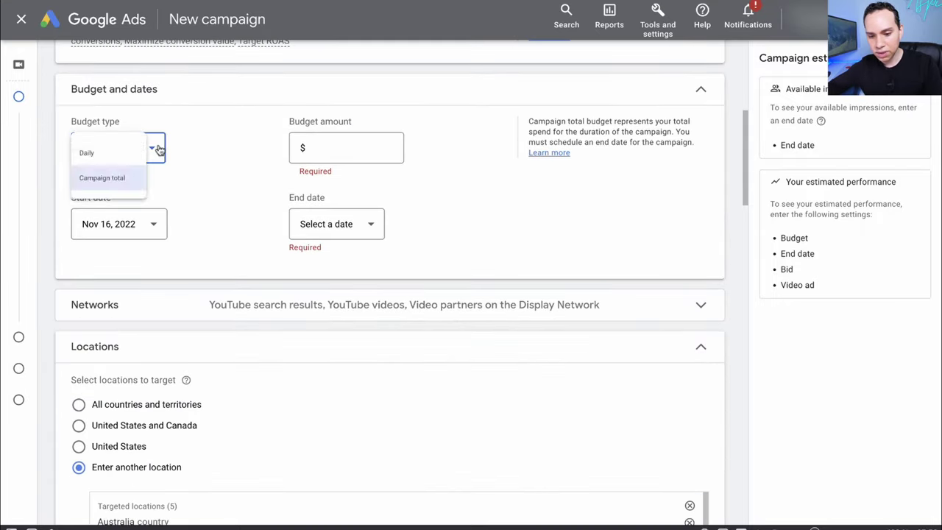
pyautogui.click(108, 160)
pyautogui.click(366, 151)
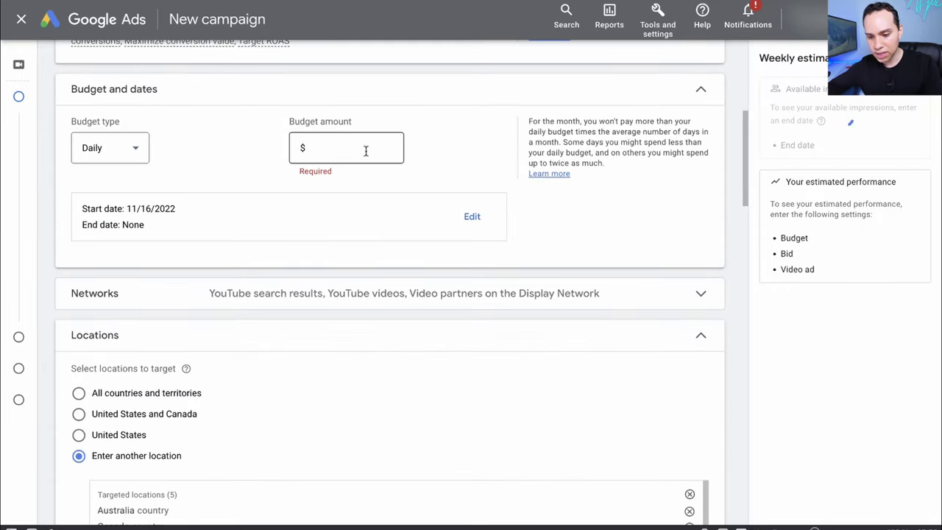
pyautogui.write('200')
pyautogui.write('50')
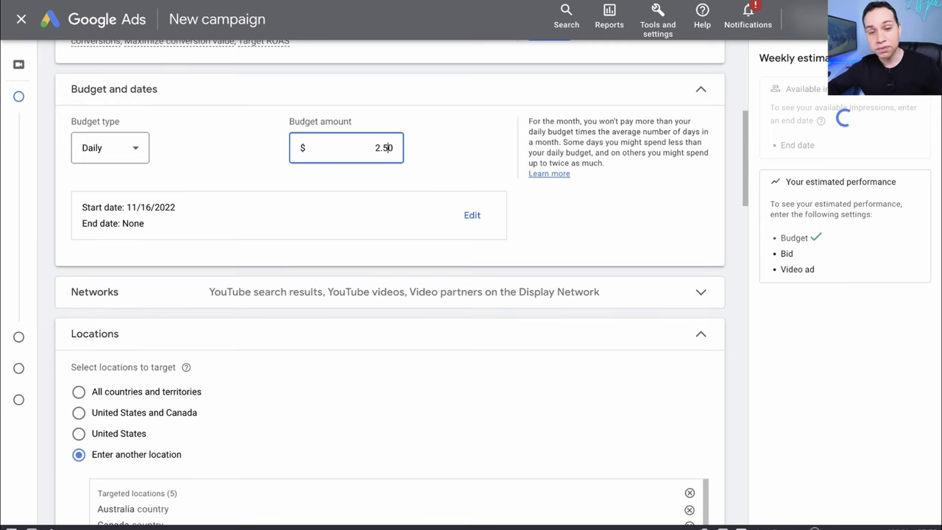
pyautogui.click(440, 166)
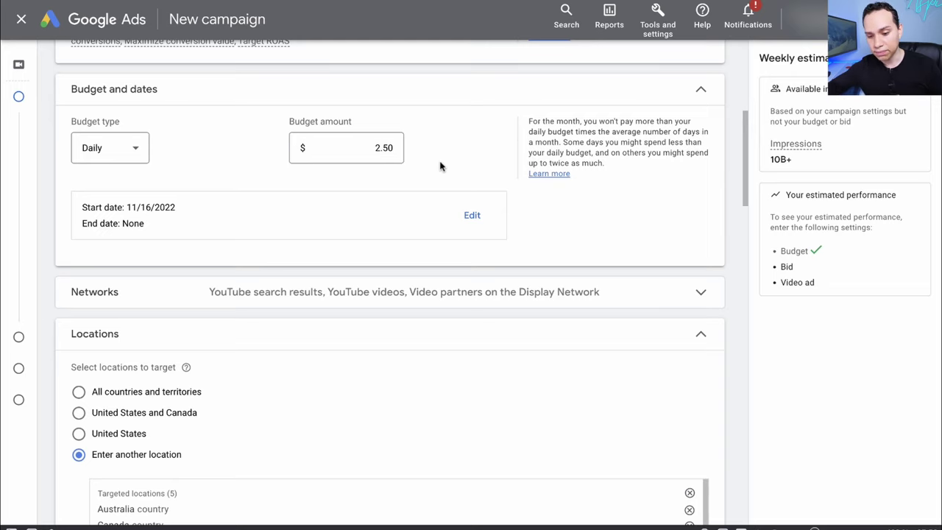
# - Schedule the campaign from Nov 21, 2022 to Dec 5, 2022
pyautogui.click(465, 217)
pyautogui.scroll(-1, 243, 200)
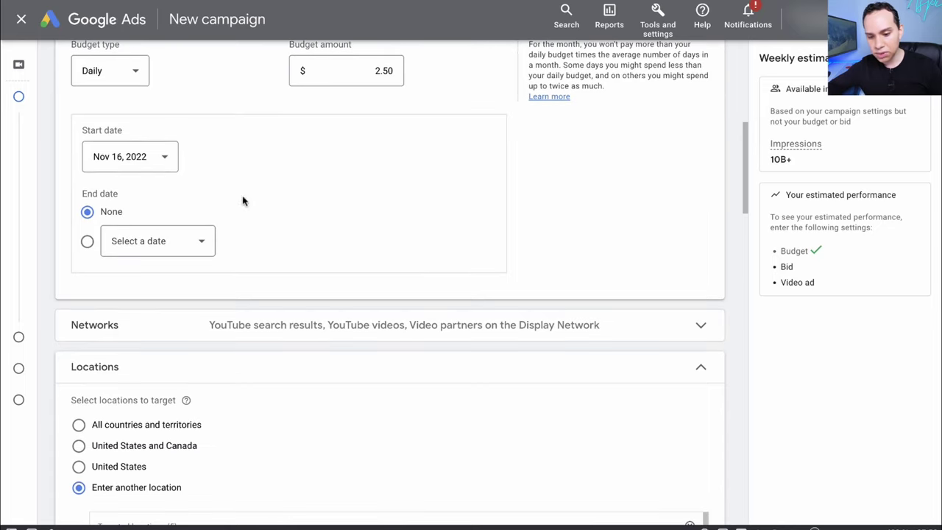
pyautogui.click(166, 157)
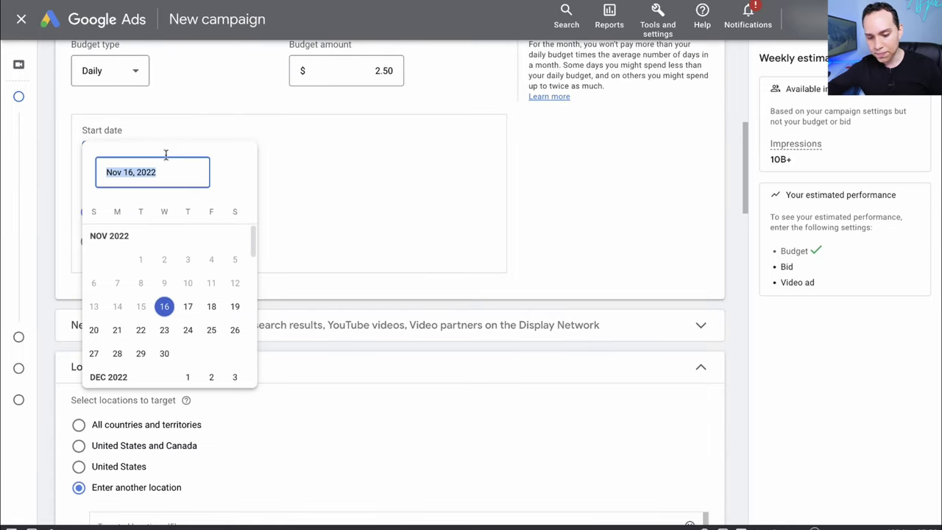
pyautogui.click(117, 331)
pyautogui.click(172, 246)
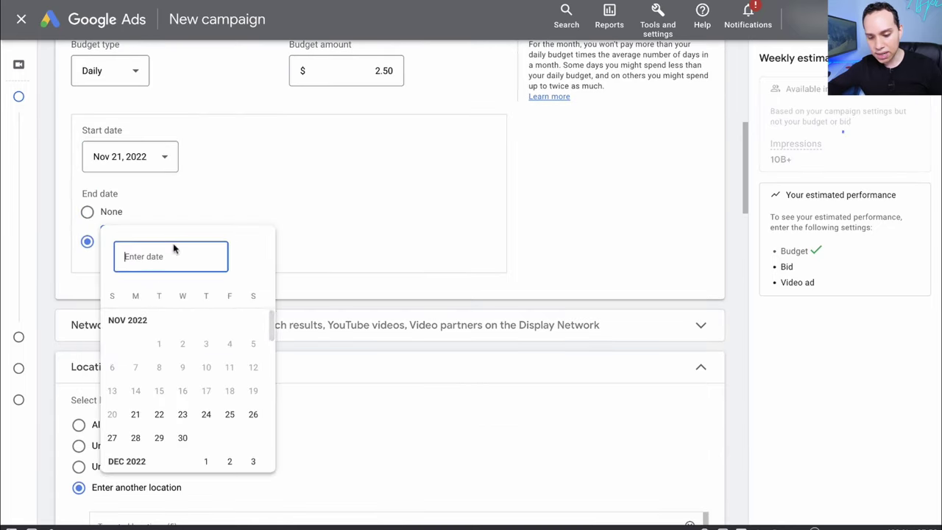
pyautogui.scroll(-1, 139, 420)
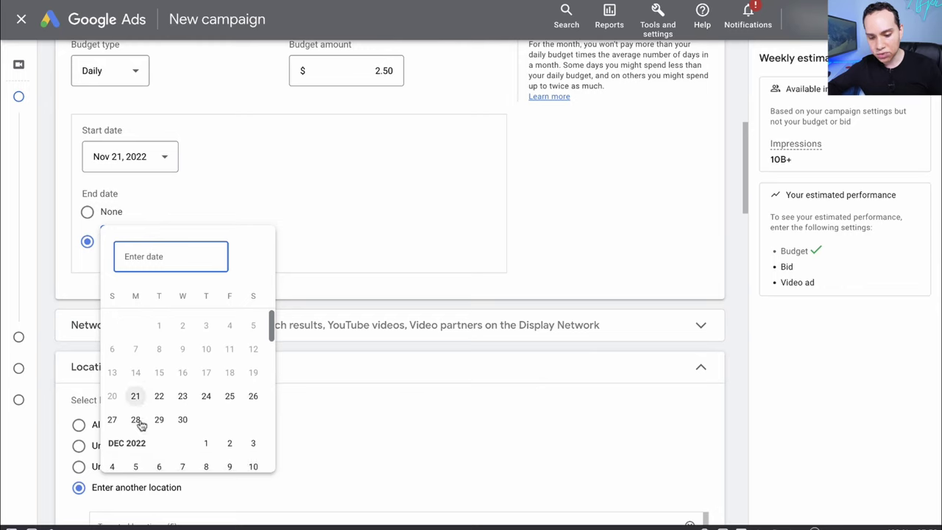
pyautogui.click(139, 466)
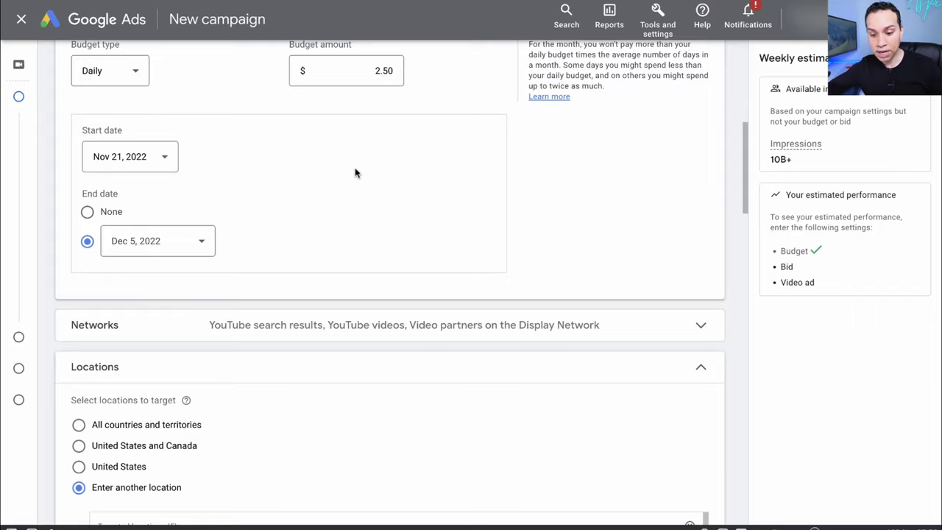
pyautogui.scroll(-3, 356, 173)
# - Exclude Display Network video partners, then open advanced location search for the five targeted countries
pyautogui.click(324, 174)
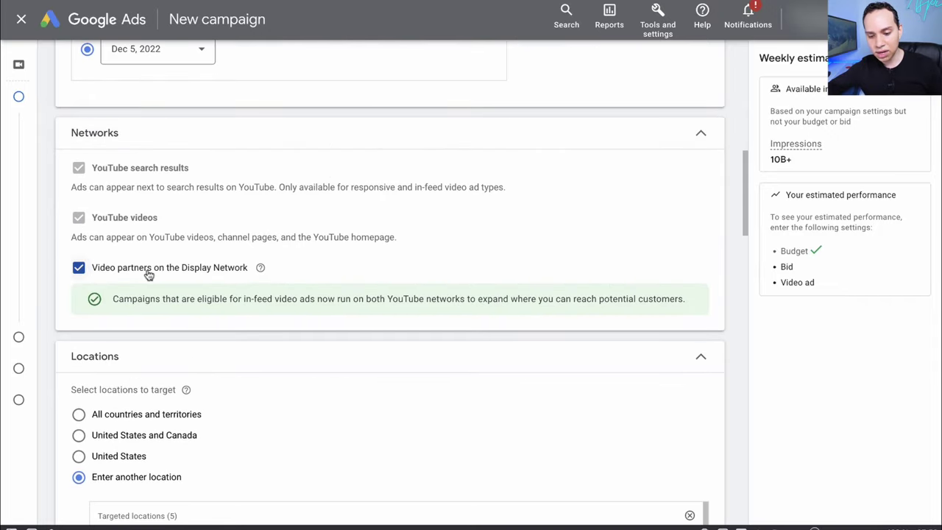
pyautogui.click(150, 269)
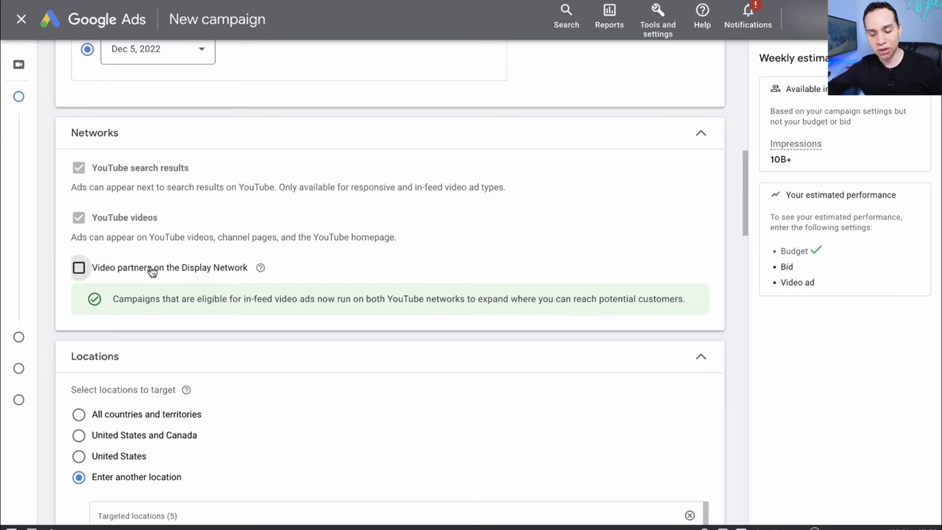
pyautogui.scroll(-4, 322, 157)
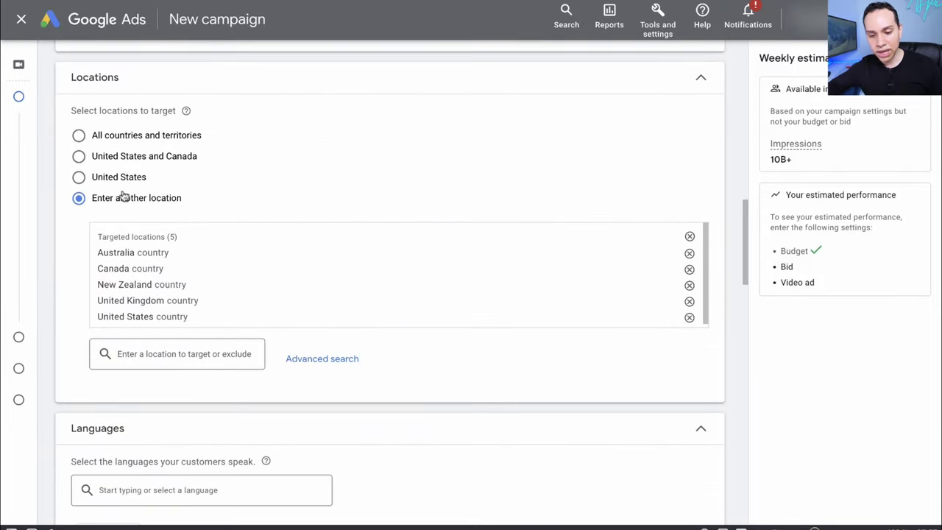
pyautogui.scroll(-1, 176, 170)
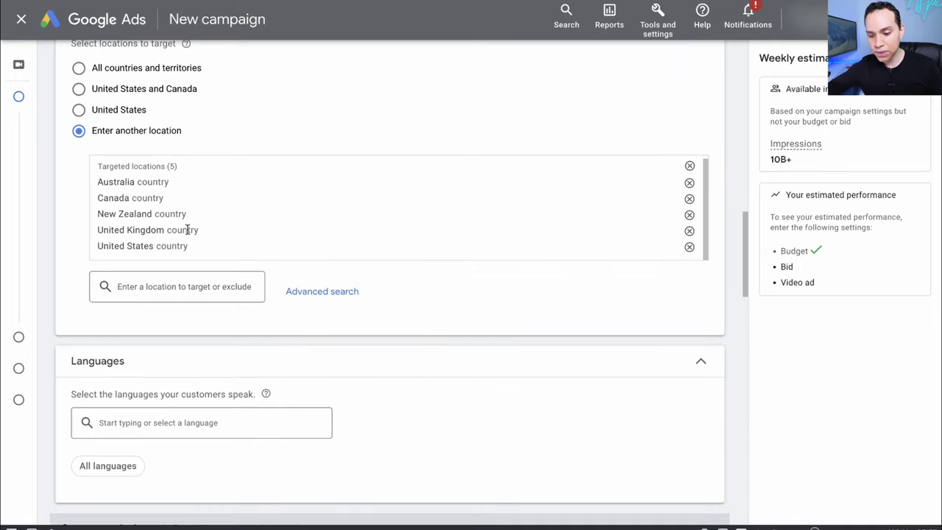
pyautogui.click(316, 294)
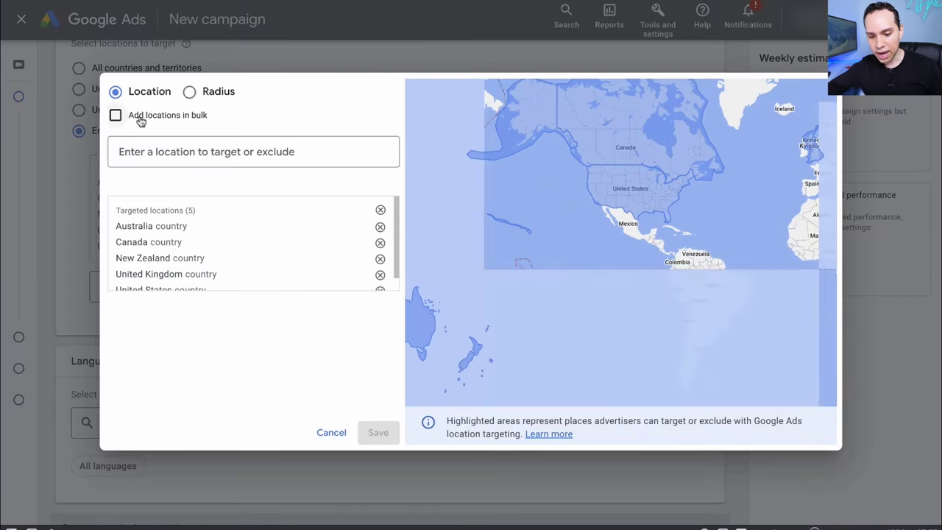
# - Preview the bulk location entry, then cancel the advanced search, keeping the five countries
pyautogui.click(141, 120)
pyautogui.click(182, 168)
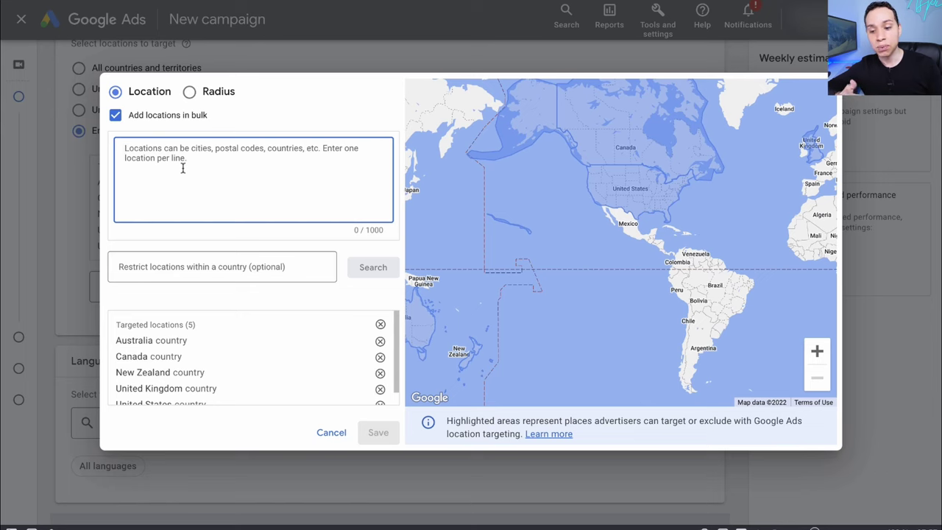
pyautogui.scroll(-1, 171, 335)
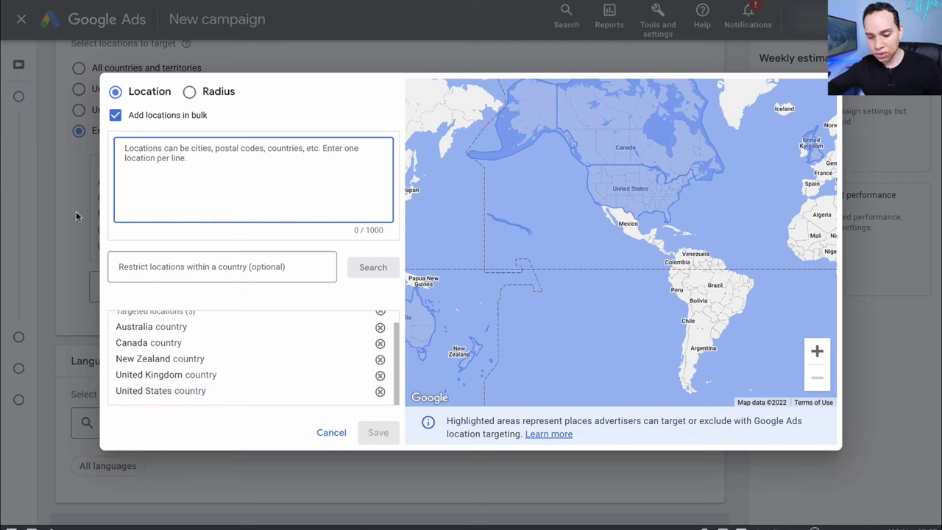
pyautogui.click(337, 435)
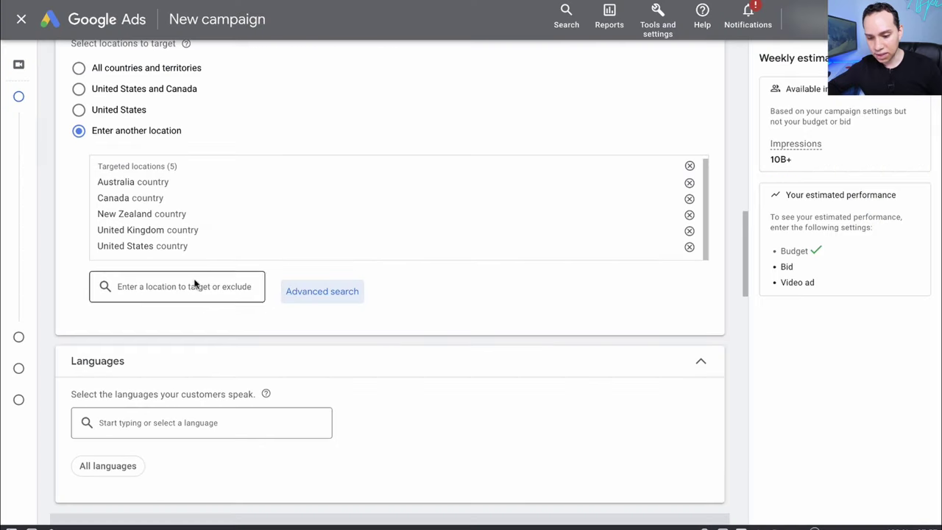
# - Check where account-level Content suitability exclusions live under Tools and settings
pyautogui.scroll(-5, 145, 237)
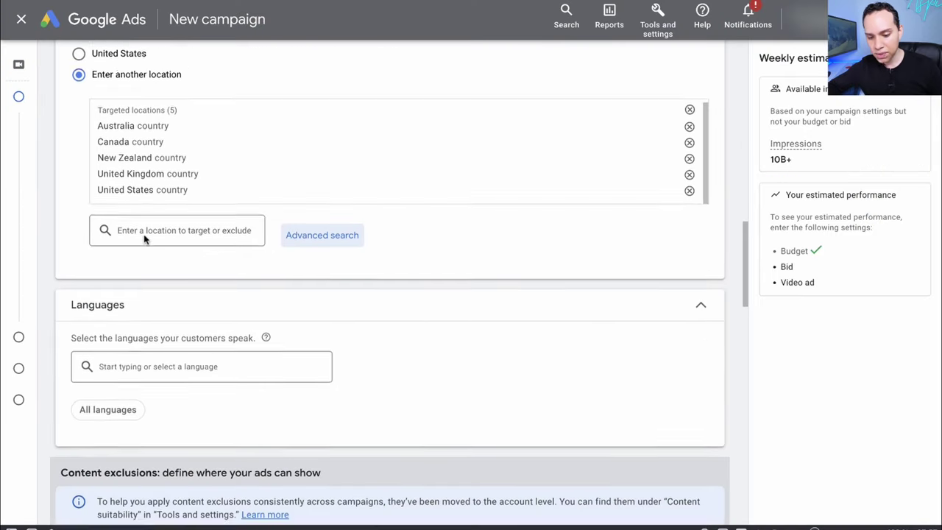
pyautogui.scroll(-3, 145, 239)
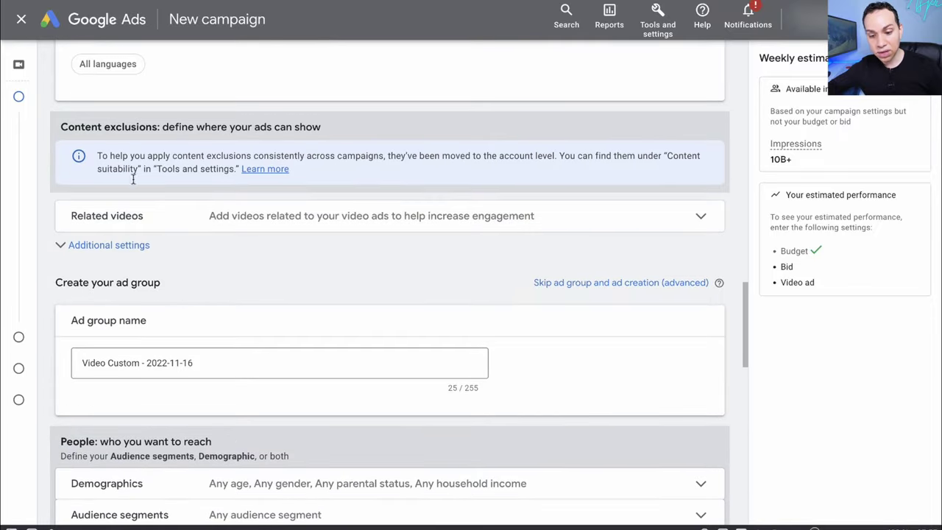
pyautogui.scroll(-1, 132, 225)
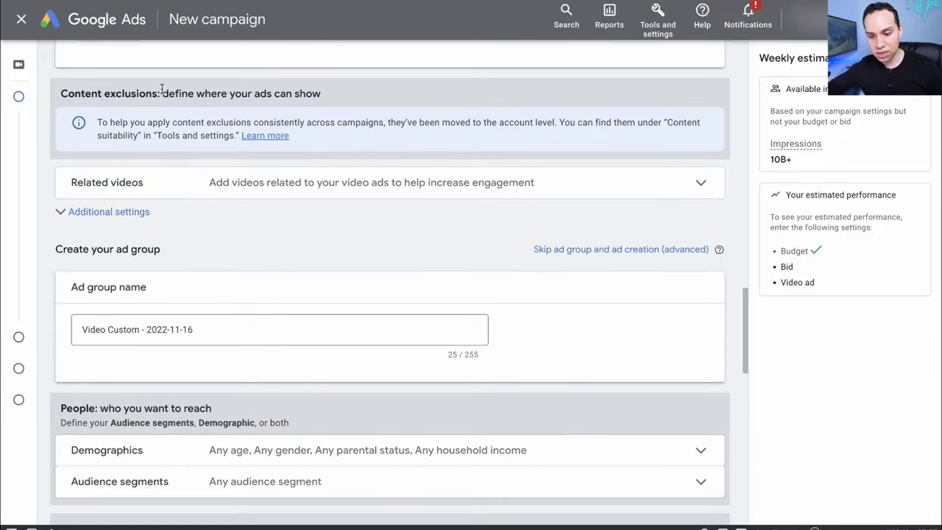
pyautogui.moveTo(162, 94); pyautogui.dragTo(356, 94)
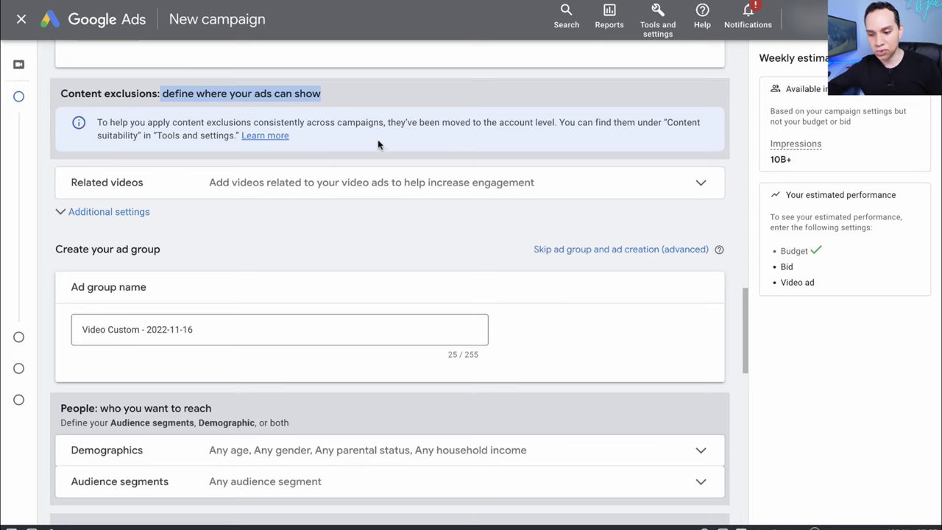
pyautogui.click(662, 29)
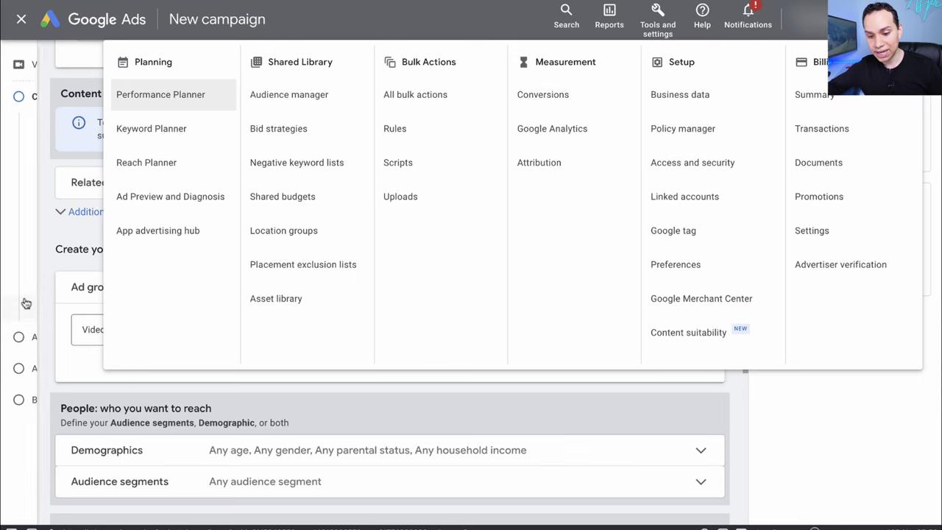
pyautogui.click(652, 388)
# - Target devices specifically: computers, mobile phones and tablets, with TV screens excluded
pyautogui.scroll(-1, 410, 257)
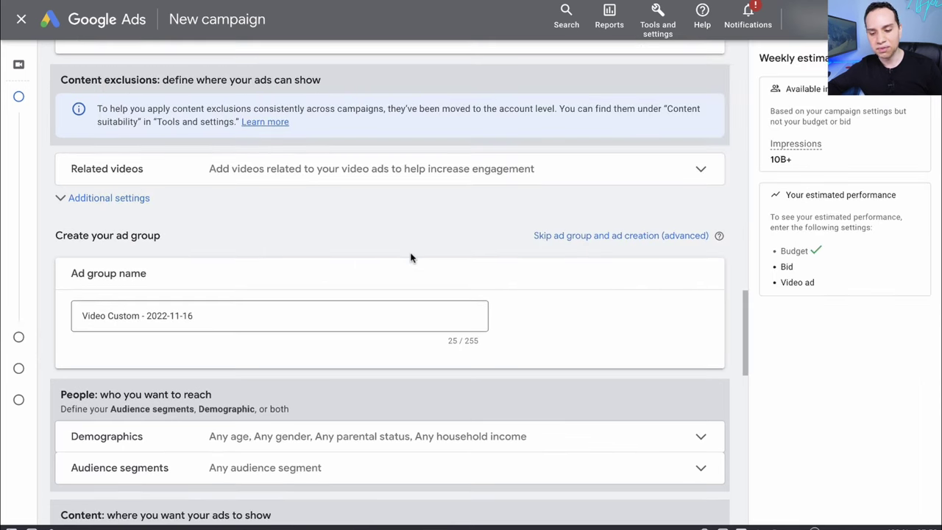
pyautogui.click(156, 199)
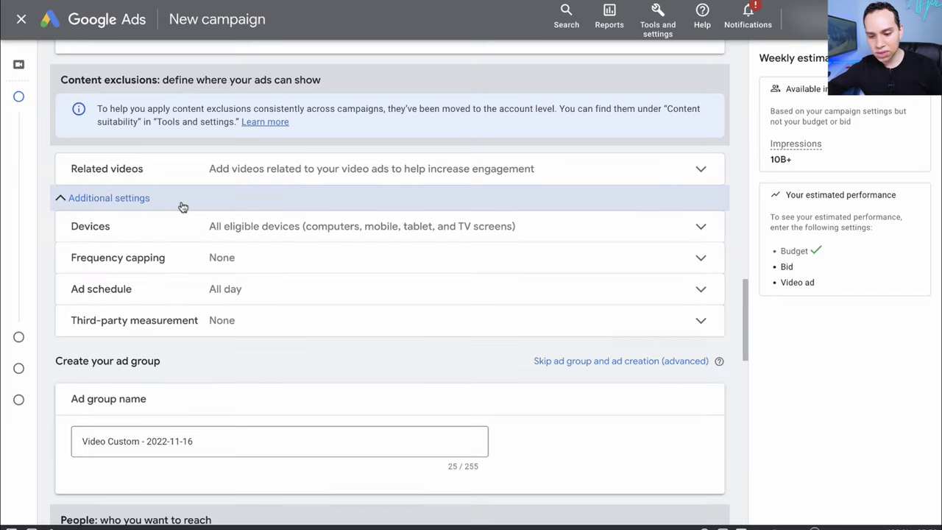
pyautogui.scroll(-1, 182, 208)
pyautogui.click(216, 218)
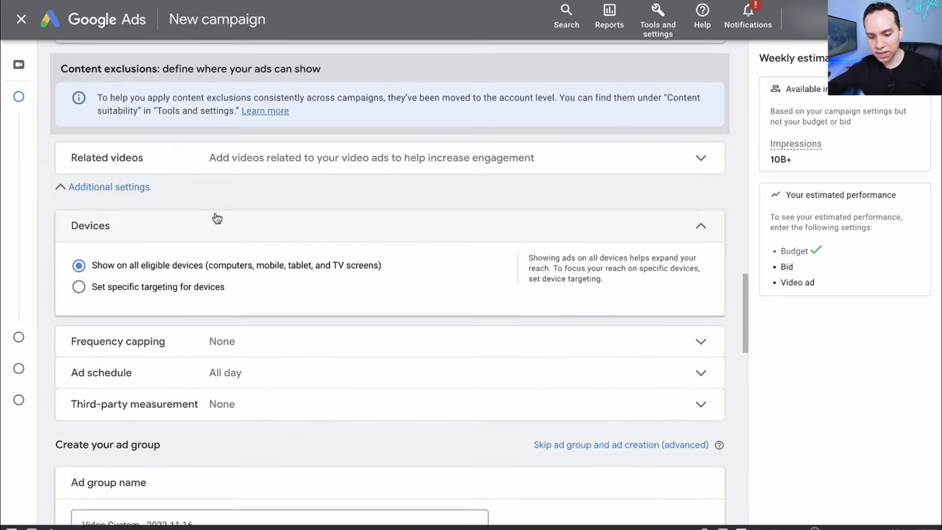
pyautogui.click(196, 289)
pyautogui.scroll(-3, 194, 290)
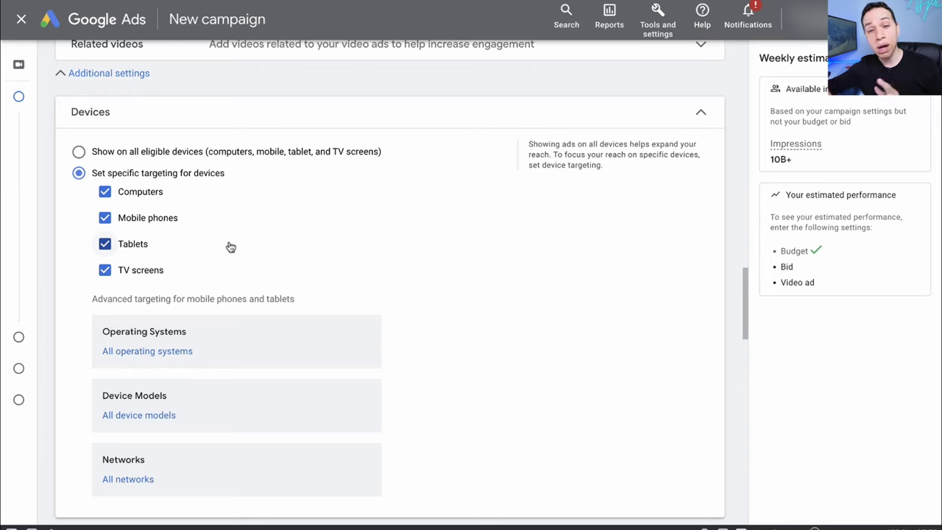
pyautogui.click(139, 269)
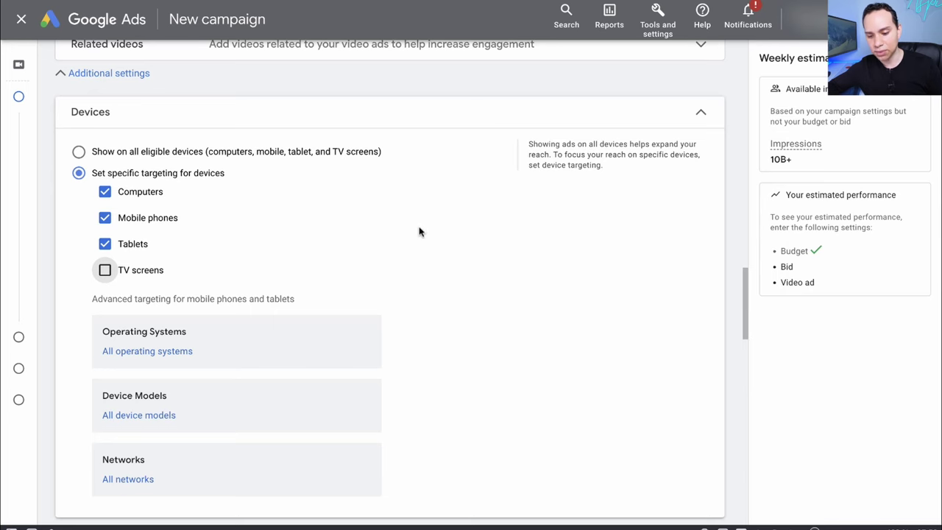
# - Choose to skip ad group and ad creation for the new campaign
pyautogui.scroll(-5, 420, 232)
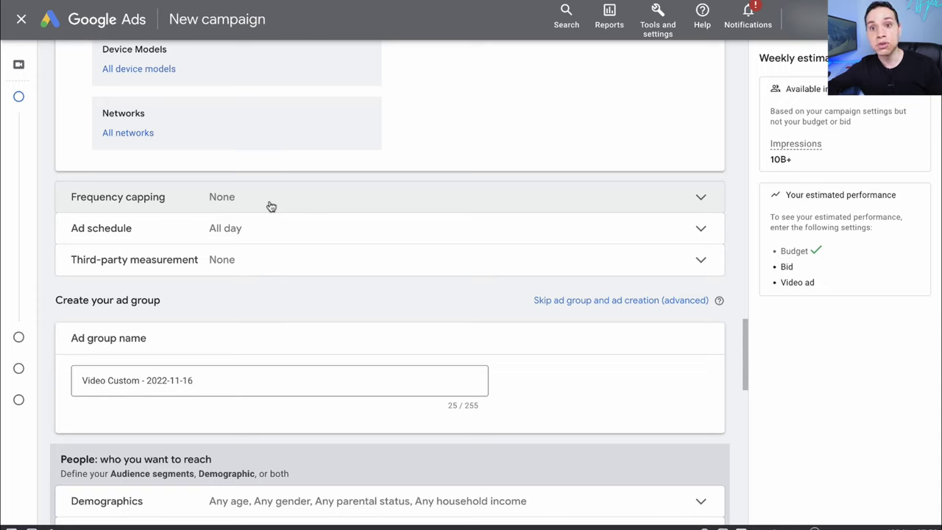
pyautogui.scroll(-1, 270, 207)
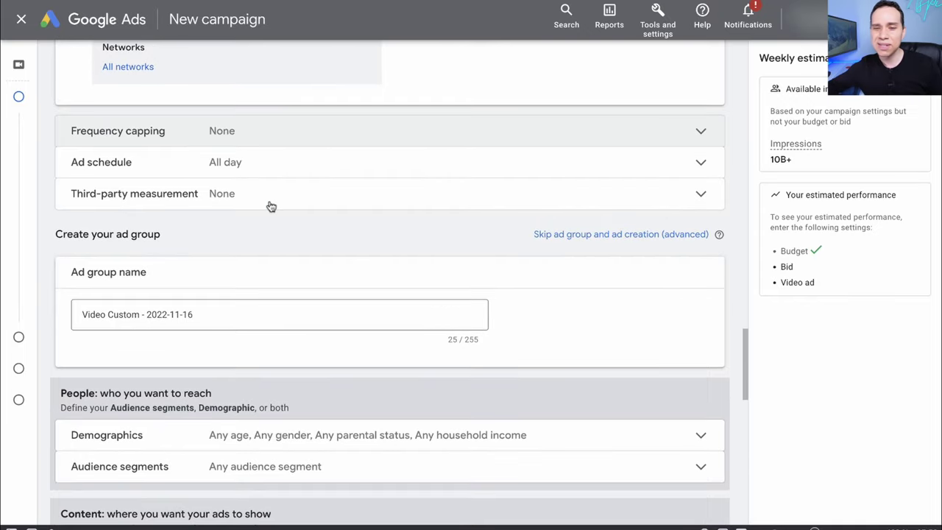
pyautogui.scroll(-1, 271, 207)
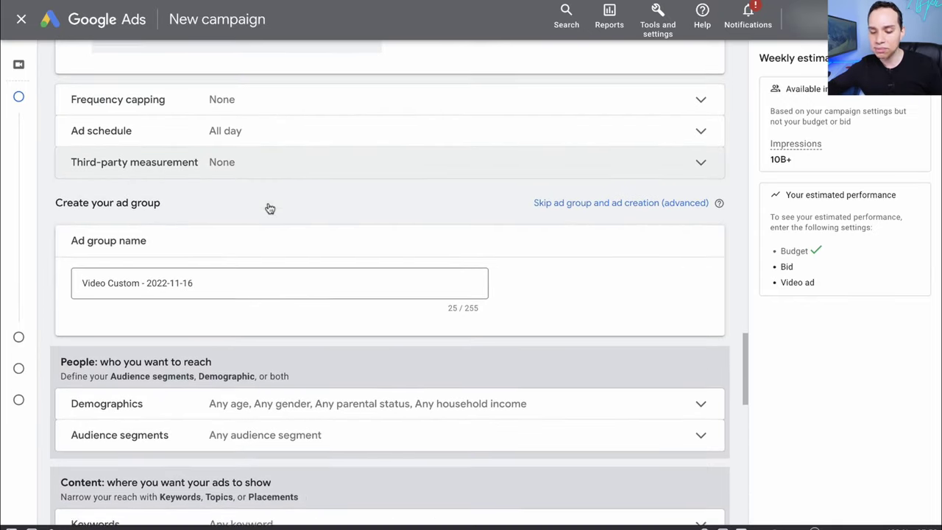
pyautogui.scroll(-1, 319, 162)
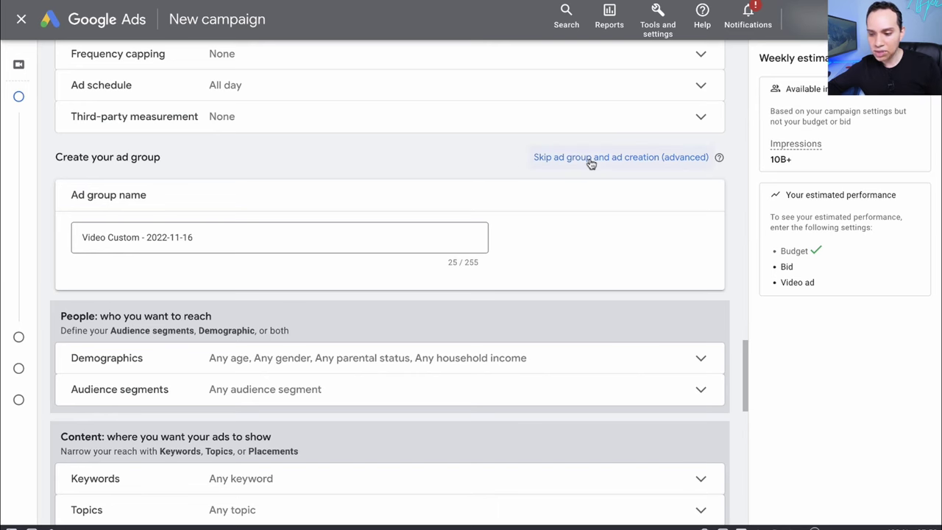
pyautogui.click(589, 159)
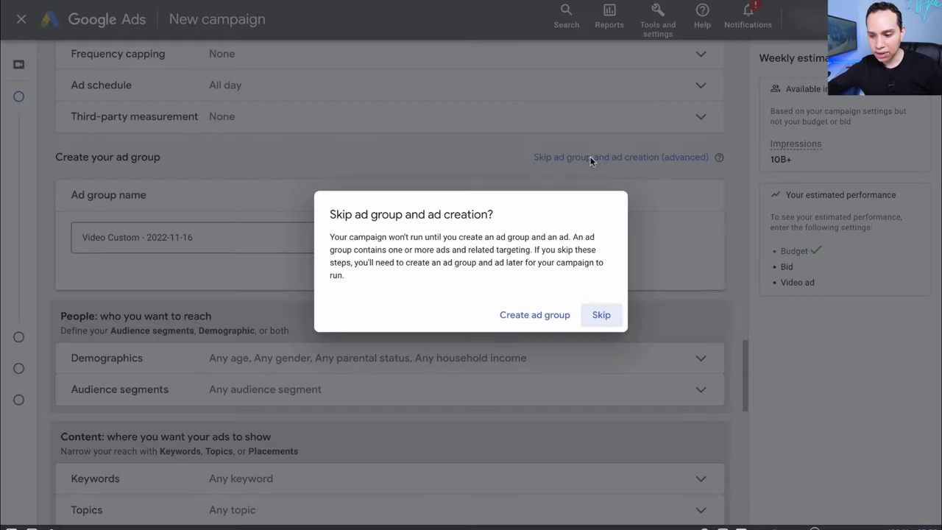
# - Confirm skipping, create the campaign without ad groups, and start a new ad group
pyautogui.click(607, 316)
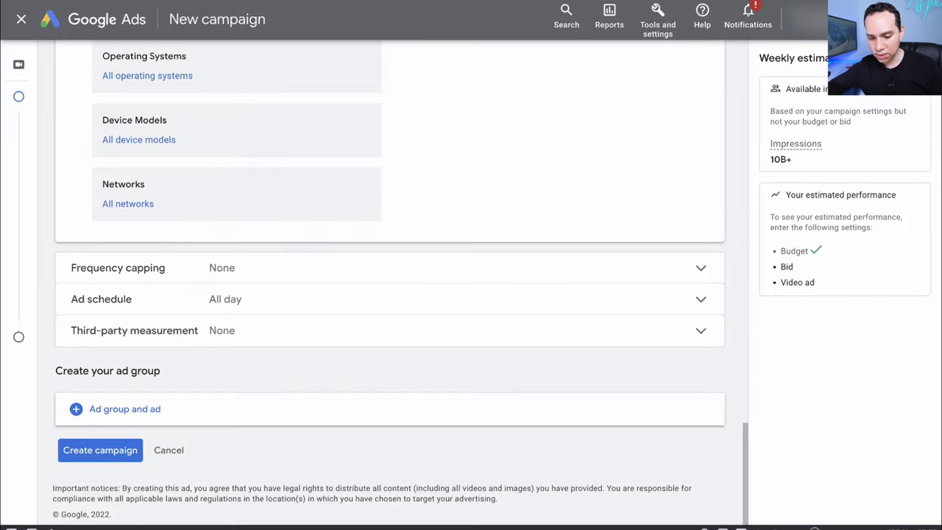
pyautogui.click(117, 451)
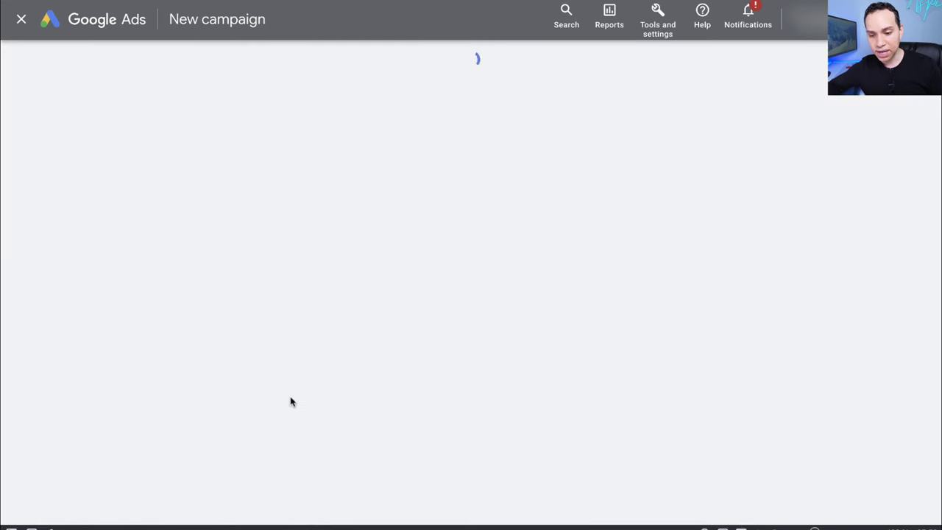
pyautogui.click(262, 379)
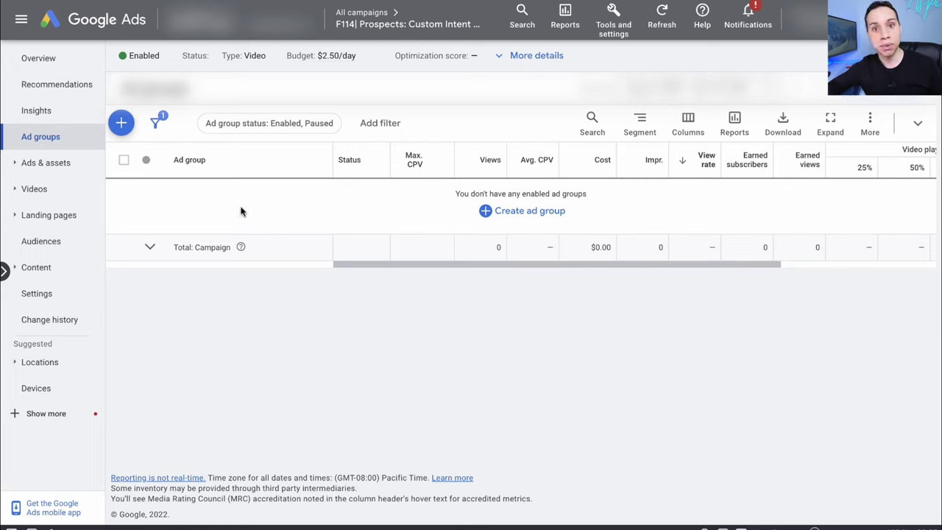
pyautogui.click(123, 126)
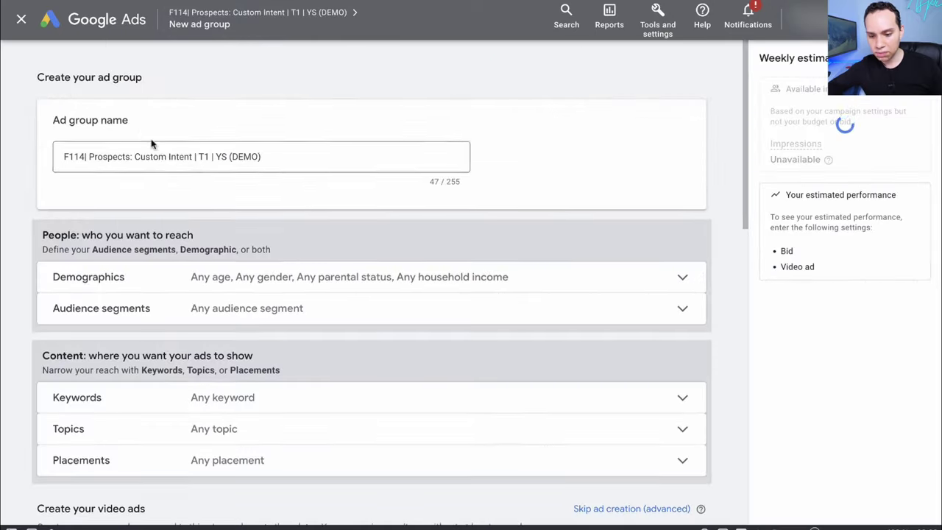
# - Name the ad group 'Custom Intent: Landing Pages'
pyautogui.click(284, 156)
pyautogui.hotkey('ctrl', 'a')
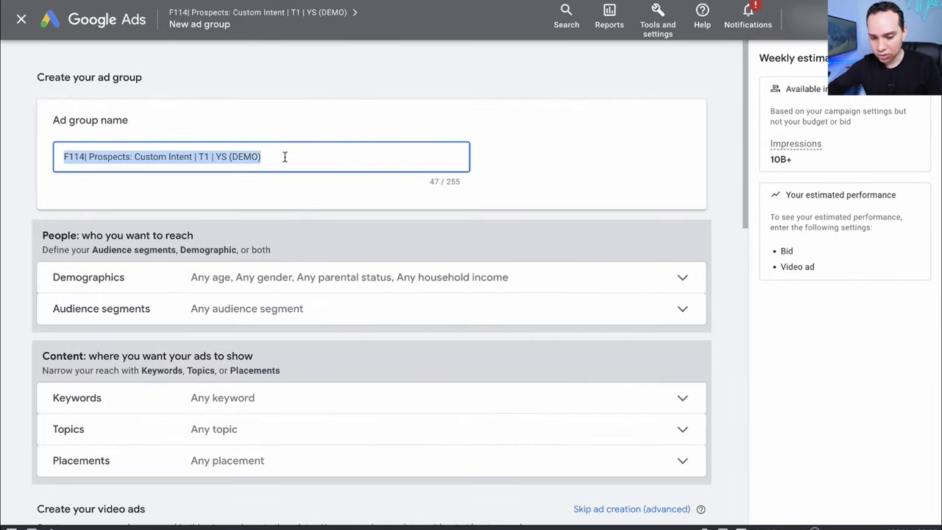
pyautogui.write('Custom Intent')
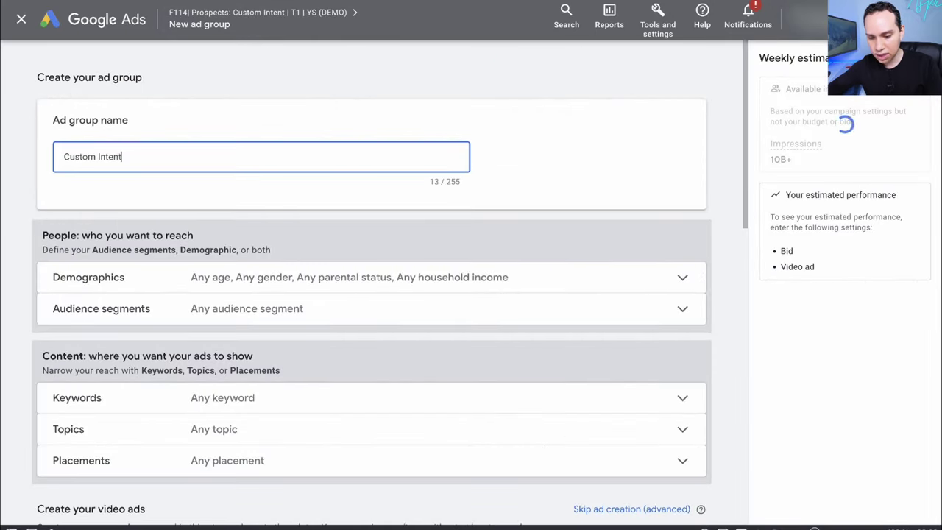
pyautogui.write(': L')
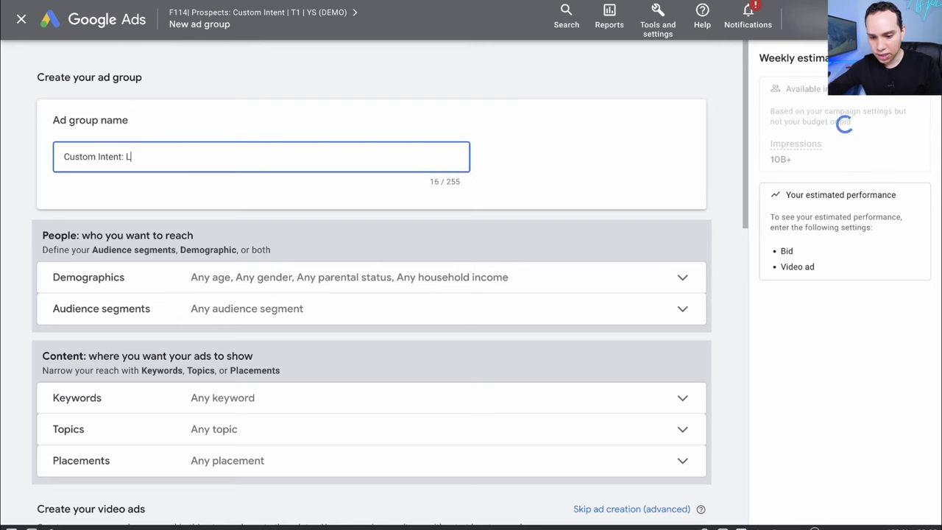
pyautogui.write('anding Pages')
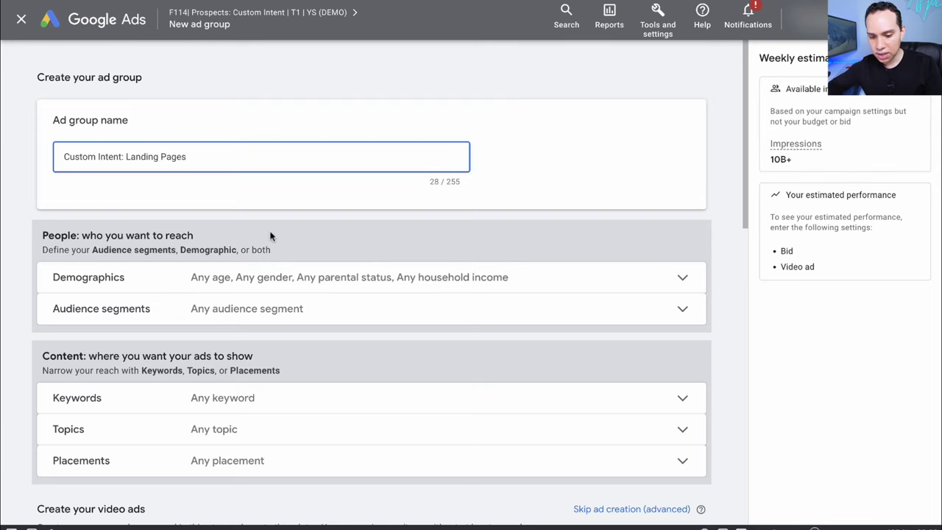
pyautogui.scroll(-1, 162, 258)
# - Browse the ad group's custom audience segments and start a new custom segment
pyautogui.click(169, 251)
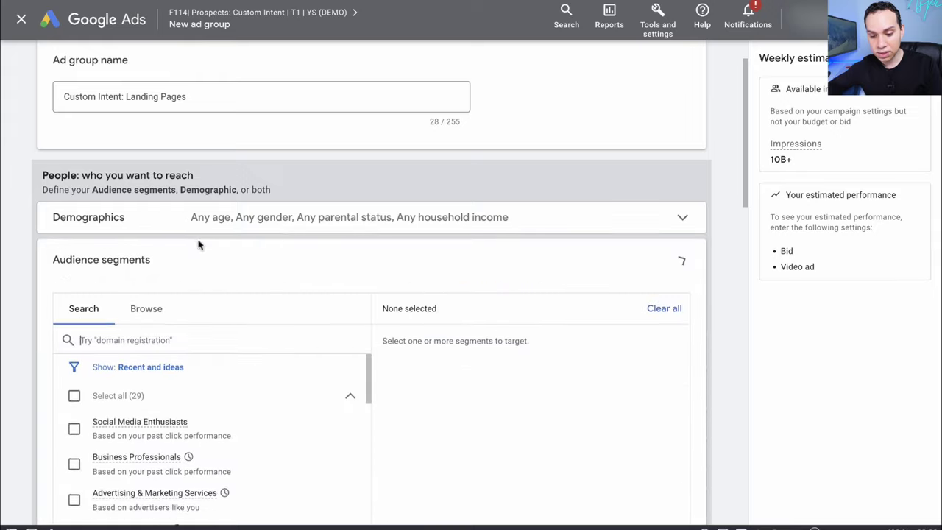
pyautogui.scroll(-2, 265, 244)
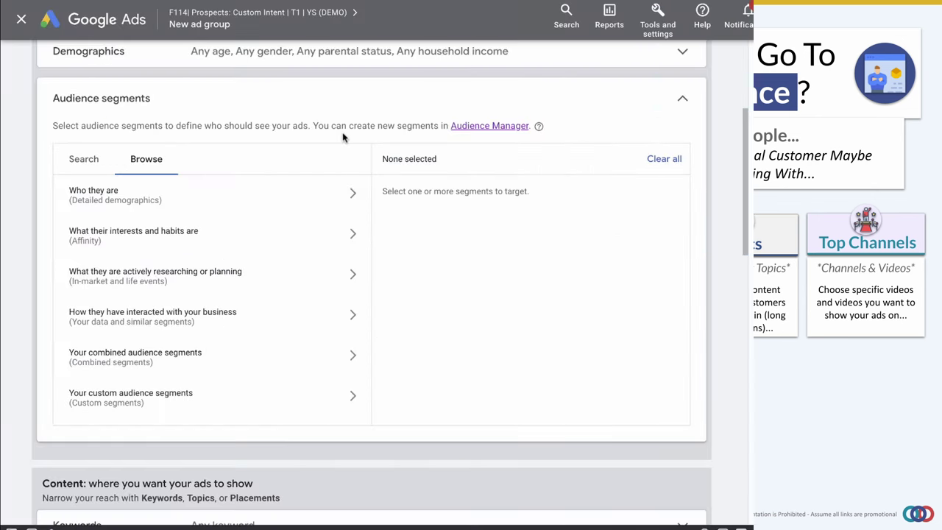
pyautogui.scroll(1, 294, 125)
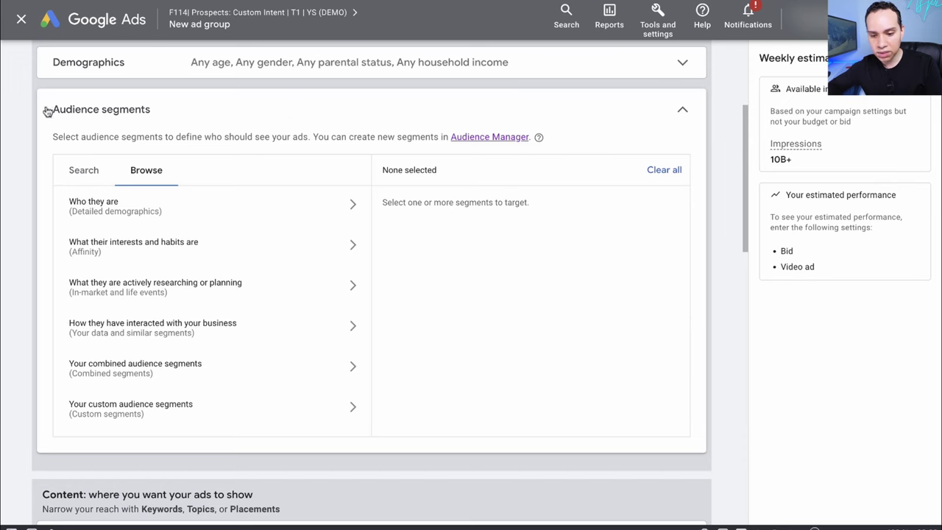
pyautogui.click(105, 110)
pyautogui.click(107, 100)
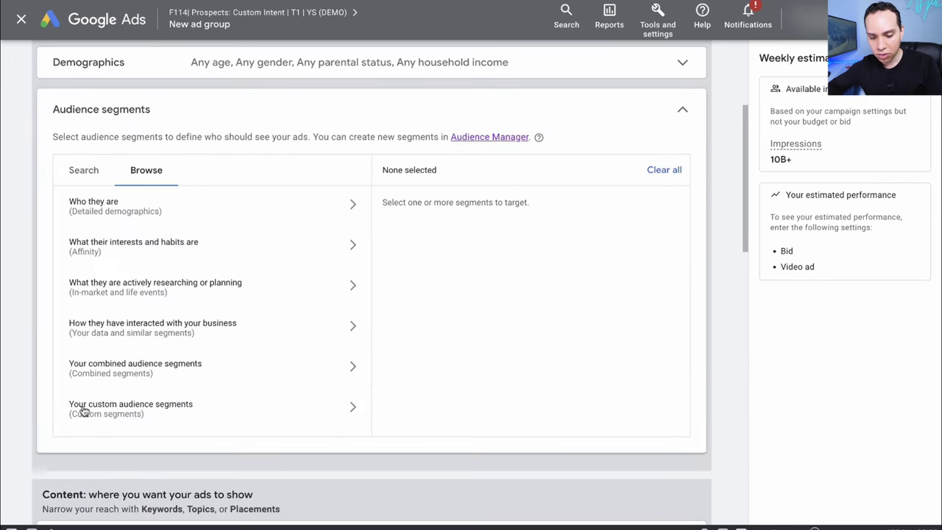
pyautogui.click(112, 410)
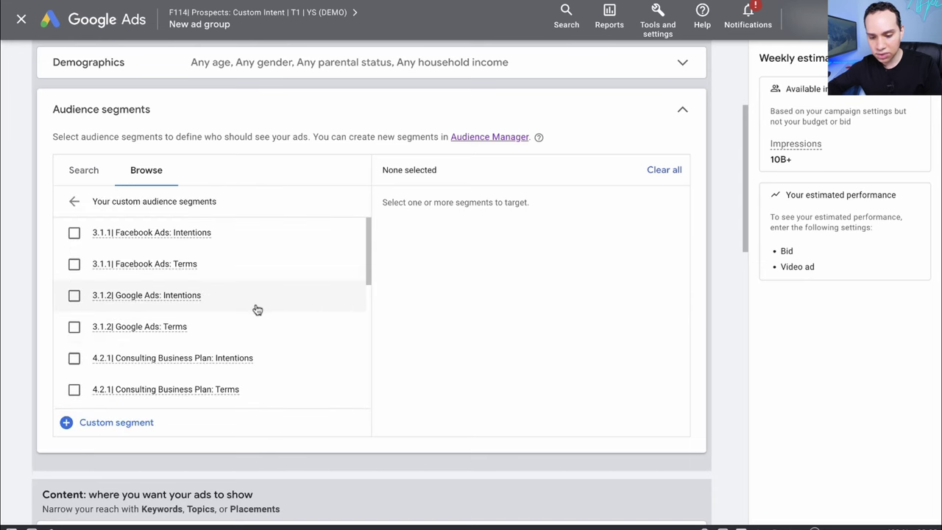
pyautogui.scroll(1, 254, 309)
pyautogui.scroll(-4, 255, 309)
pyautogui.scroll(-4, 259, 269)
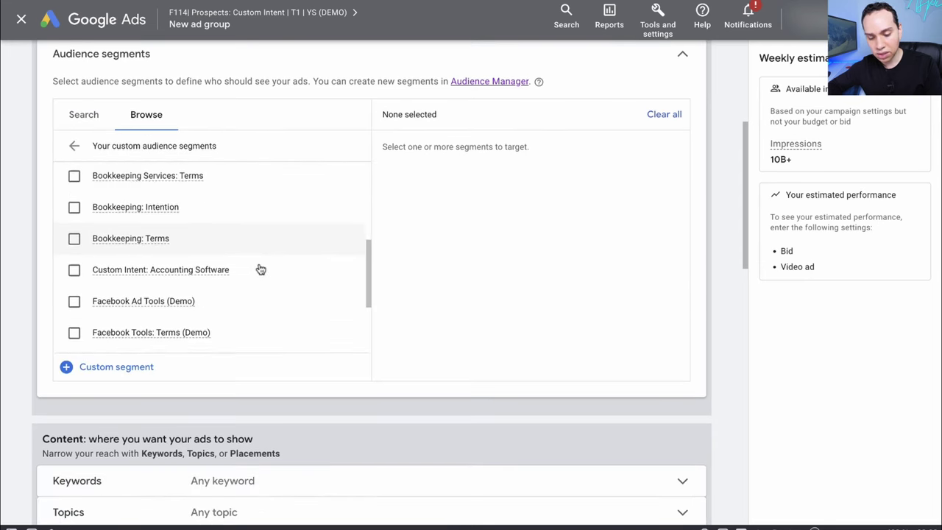
pyautogui.scroll(6, 259, 269)
pyautogui.scroll(2, 258, 272)
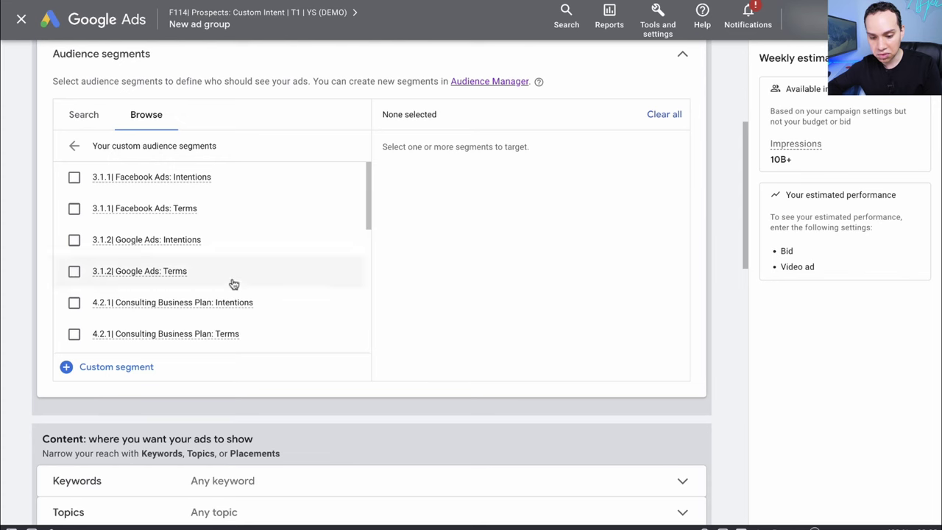
pyautogui.click(105, 373)
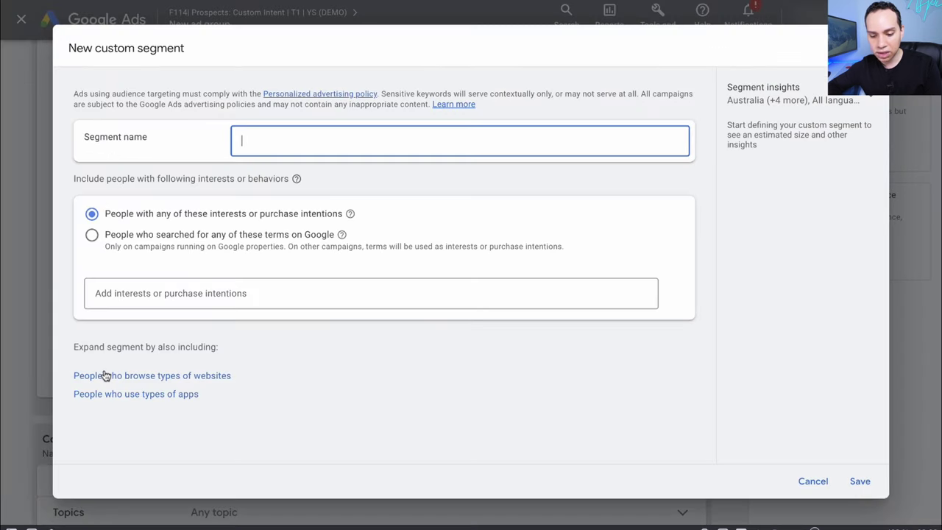
# - Name it '5.2.1| Landing Software: Intent' and paste six interests: Unbounce, Lead Pages, Adespresso, ClickFunnels, Clickminded, Instapage
pyautogui.write('5.2.1')
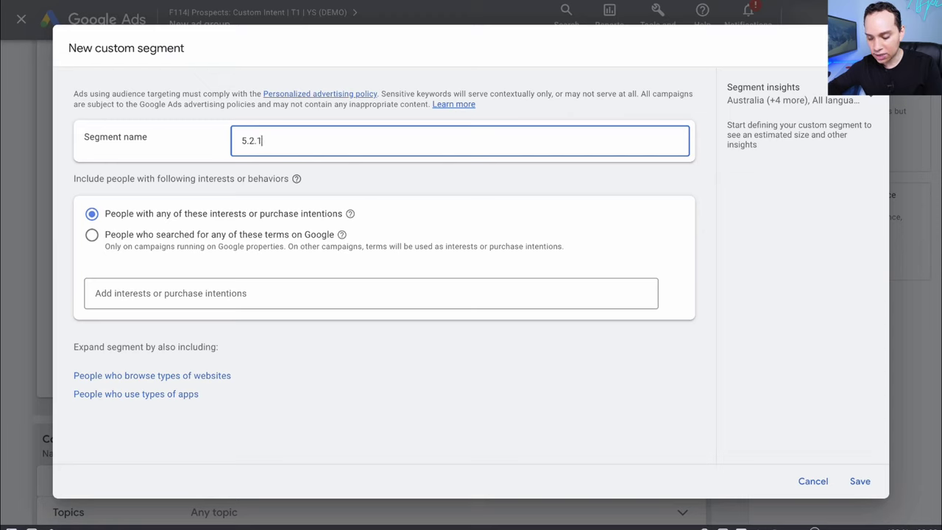
pyautogui.write('|')
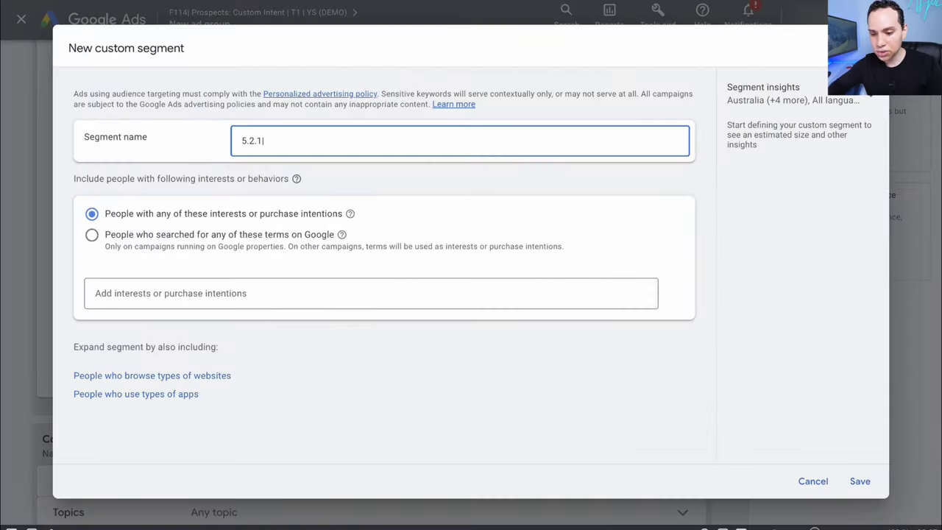
pyautogui.write('Land')
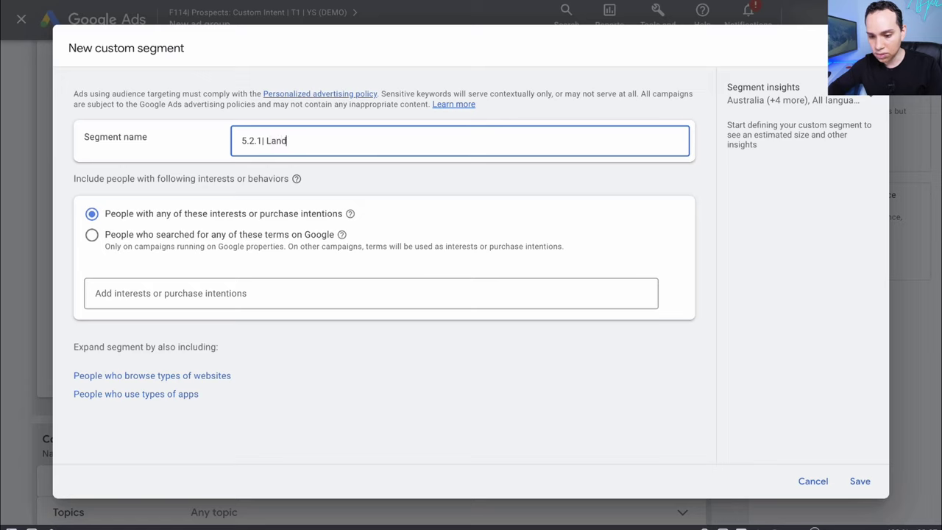
pyautogui.write('ing Soft')
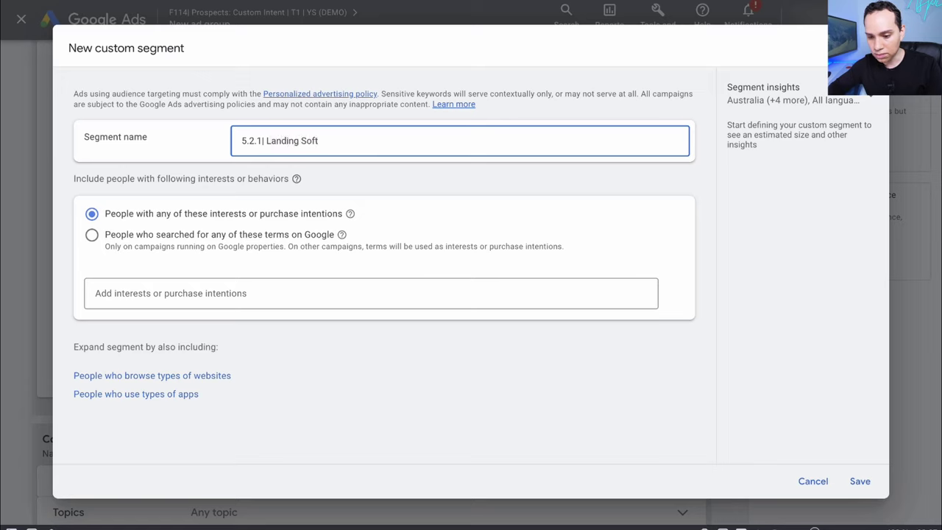
pyautogui.write('ware: Intent')
pyautogui.click(189, 293)
pyautogui.write('Unbounce, Lead Pages, Adespresso, ClickFunnels, Clickminded, Instapage')
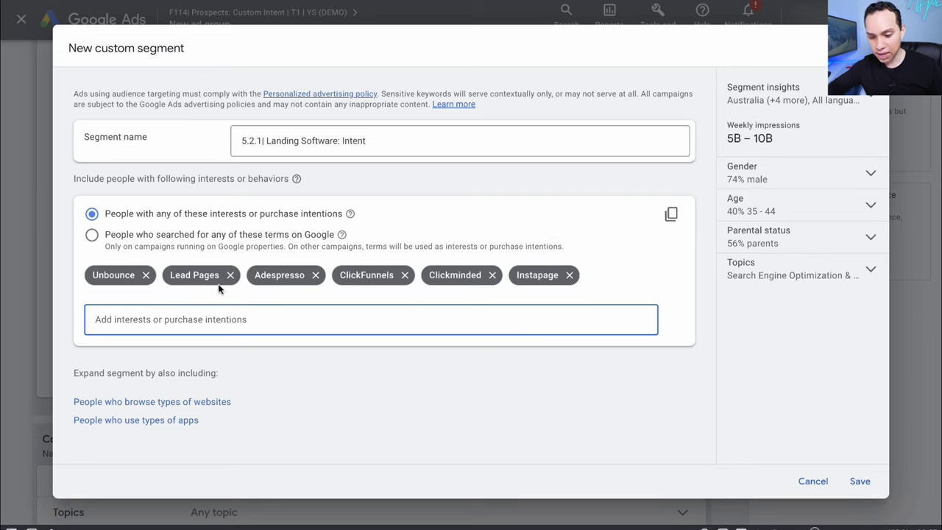
pyautogui.click(188, 402)
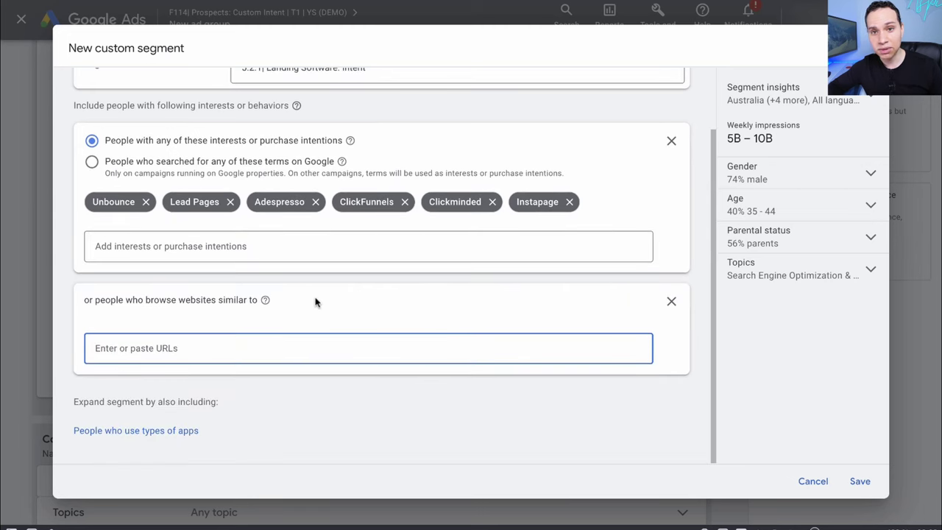
# - Remove the empty similar-websites section and save the '5.2.1| Landing Software: Intent' segment
pyautogui.click(340, 298)
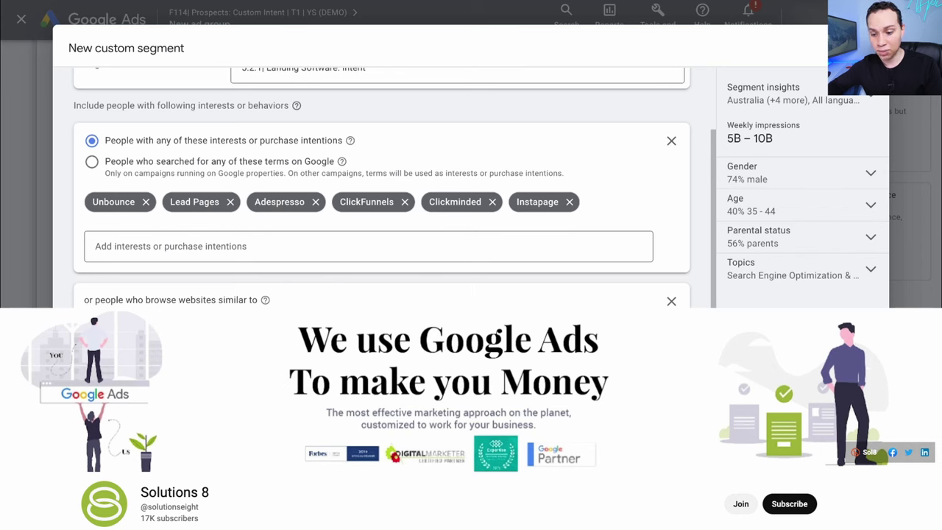
pyautogui.click(671, 302)
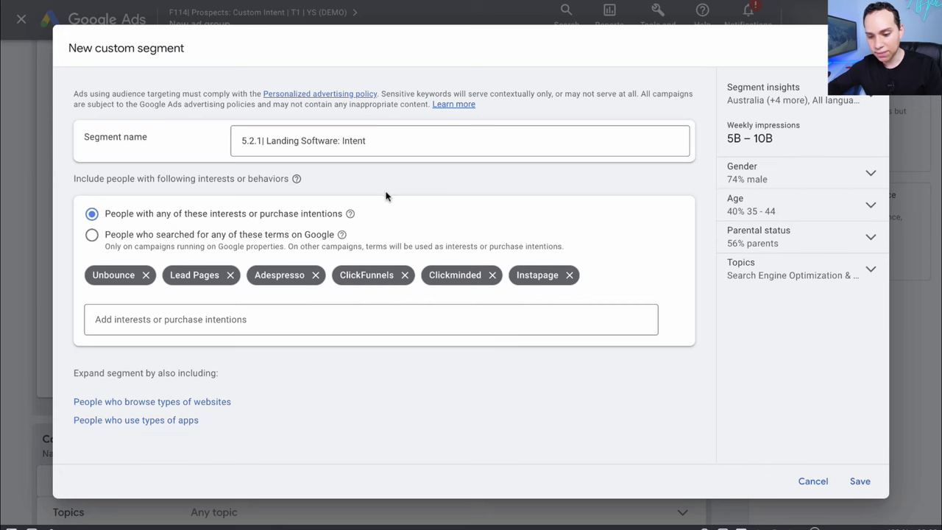
pyautogui.click(859, 482)
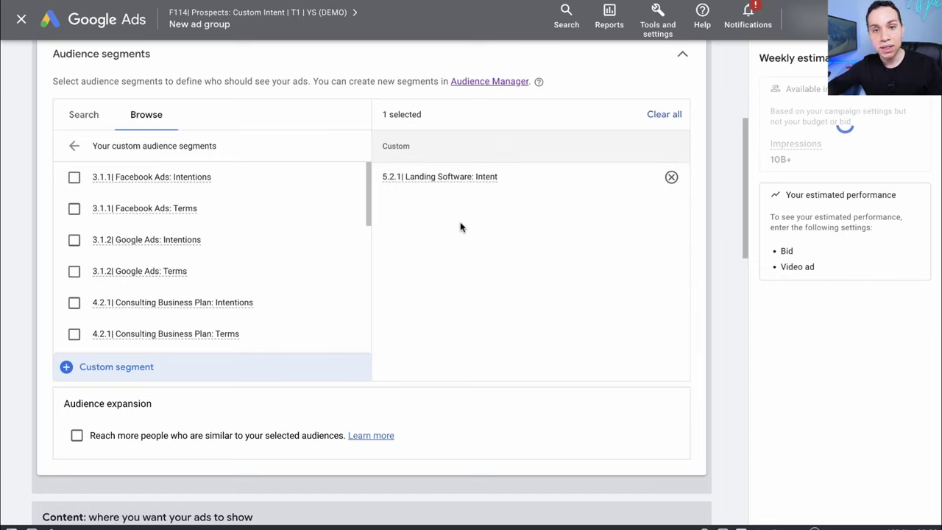
# - Skip video ad creation for the Custom Intent: Landing Pages ad group
pyautogui.scroll(-5, 460, 227)
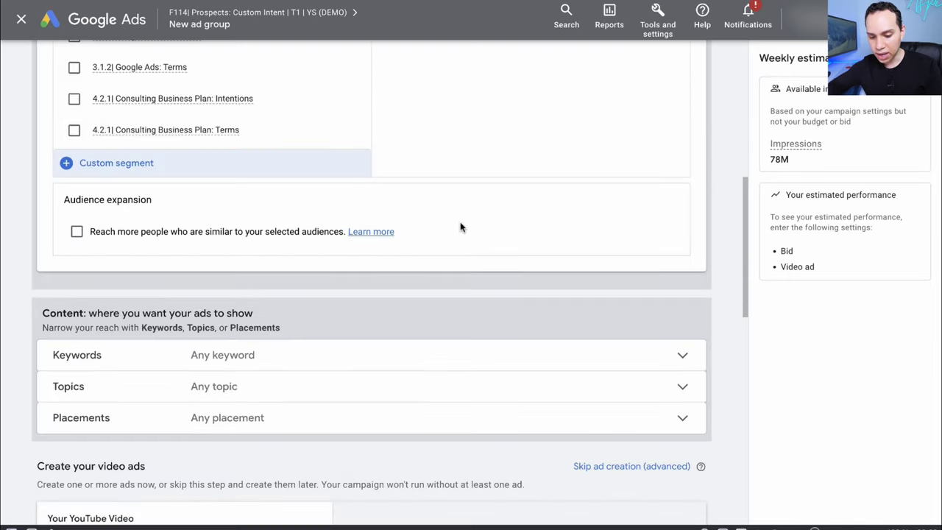
pyautogui.scroll(-2, 460, 227)
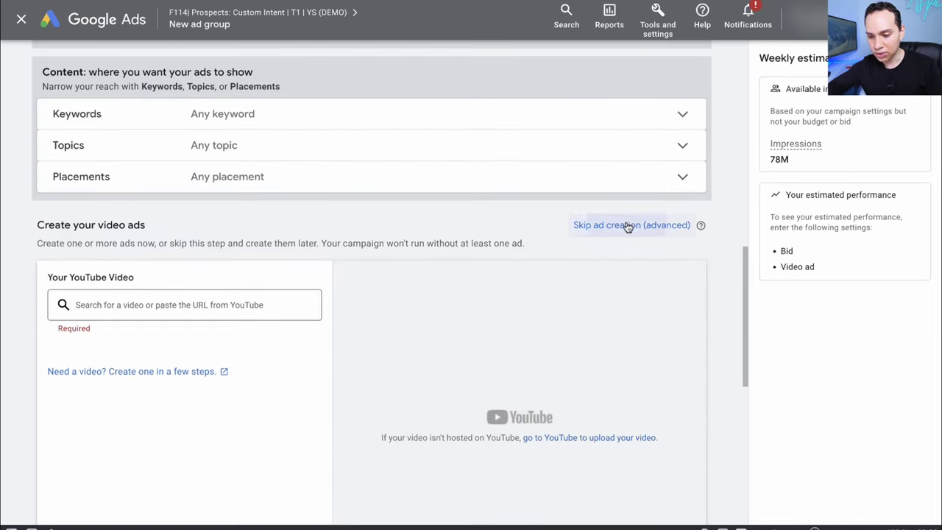
pyautogui.click(626, 226)
pyautogui.click(599, 309)
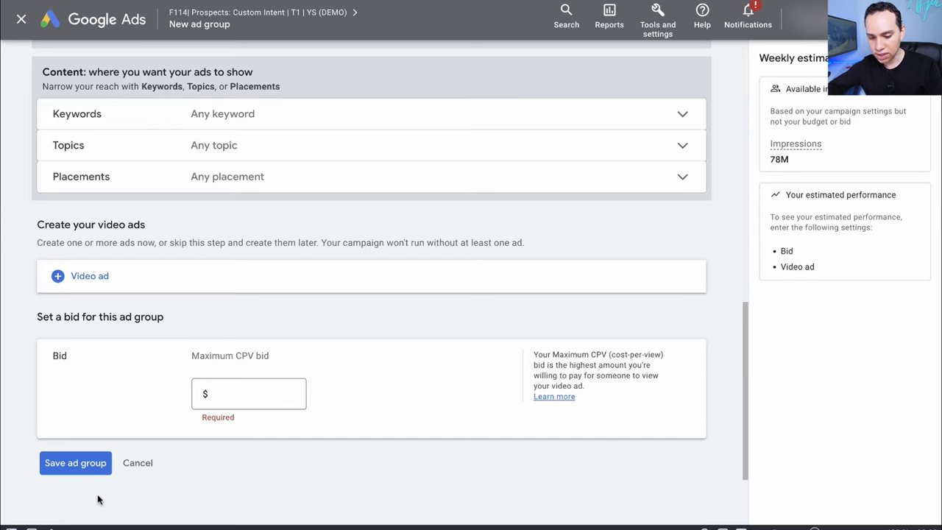
# - Set a $0.10 maximum CPV bid, save the ad group, and choose the Skippable in-stream ad format
pyautogui.click(258, 402)
pyautogui.write('0.00')
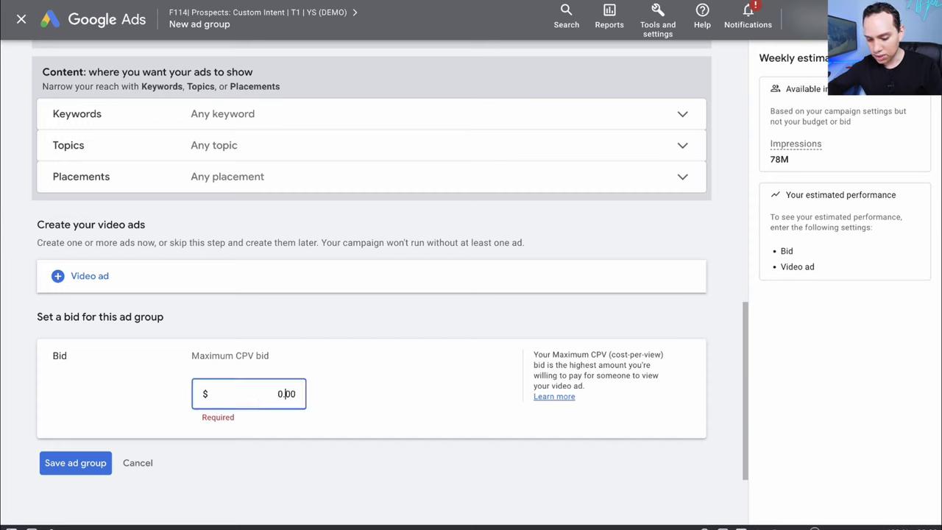
pyautogui.write('1')
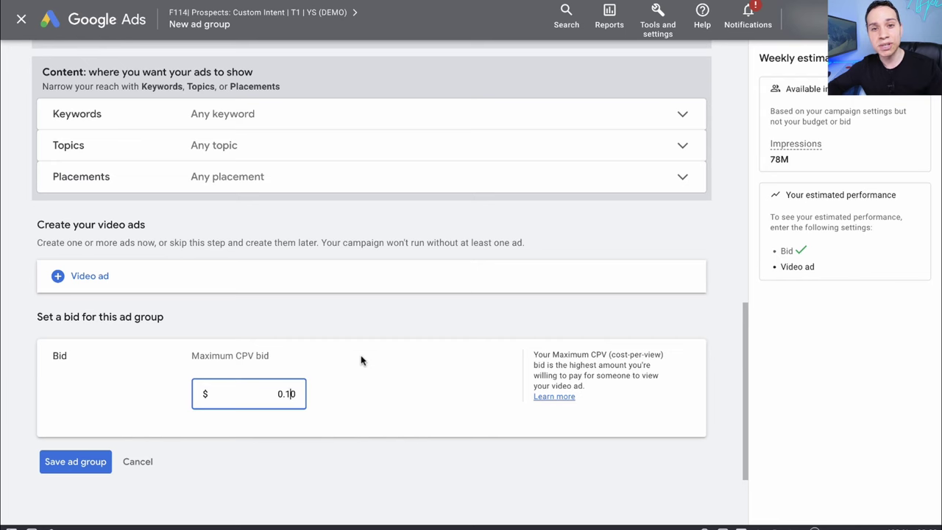
pyautogui.click(81, 466)
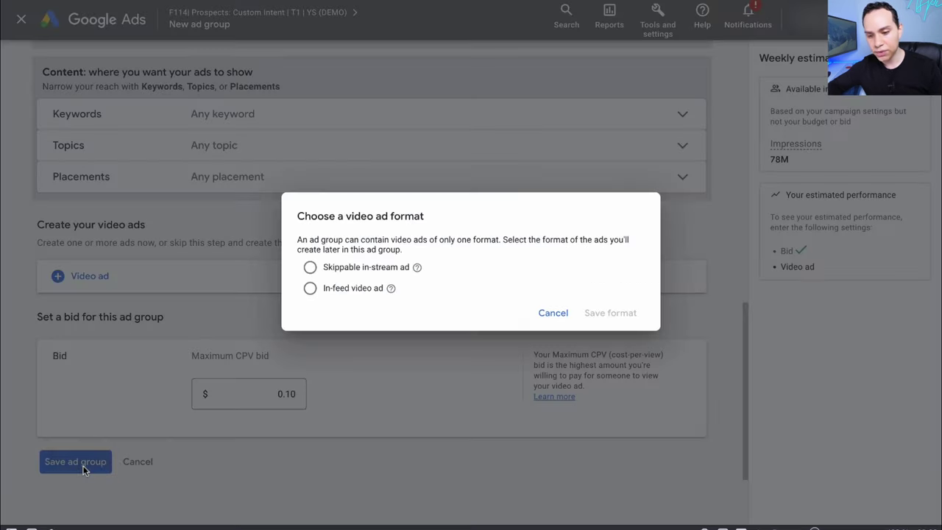
pyautogui.click(359, 269)
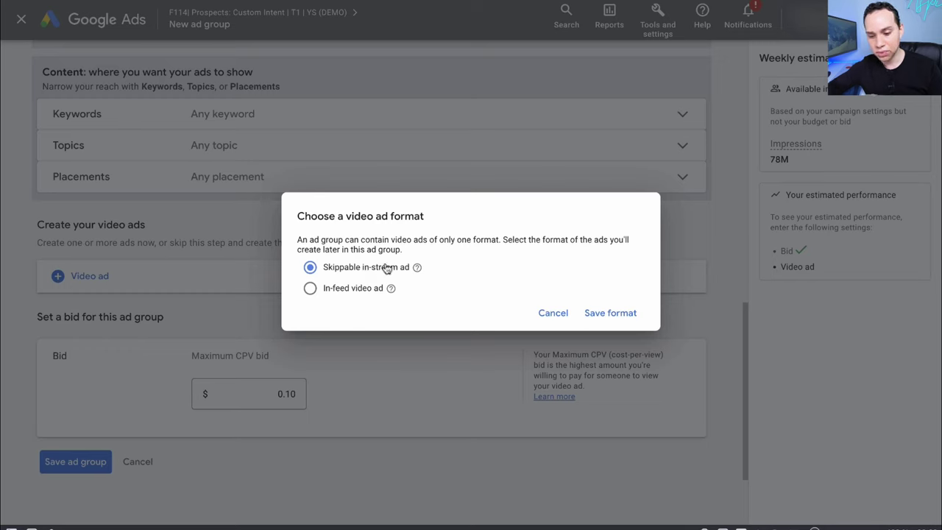
pyautogui.click(624, 315)
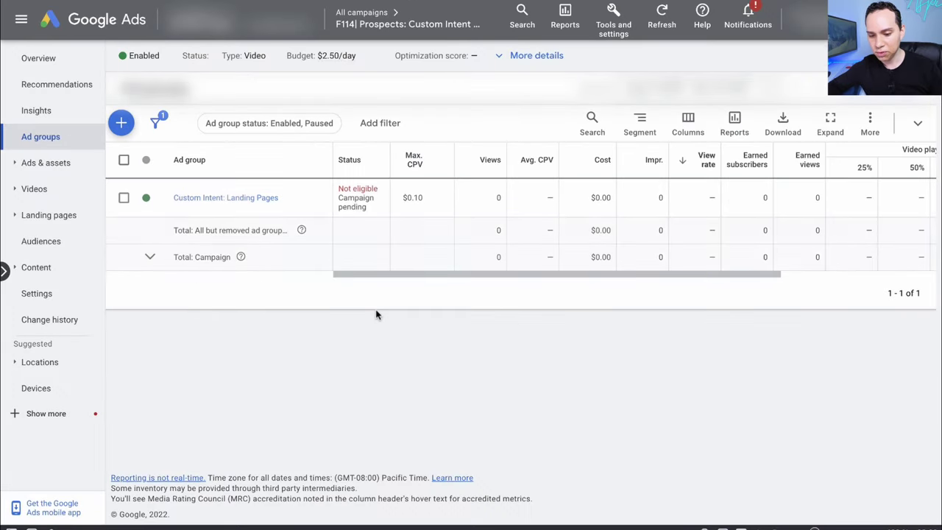
# - Add another ad group named 'Custom Terms: Landing Page Software' and expand its audience segments
pyautogui.click(122, 125)
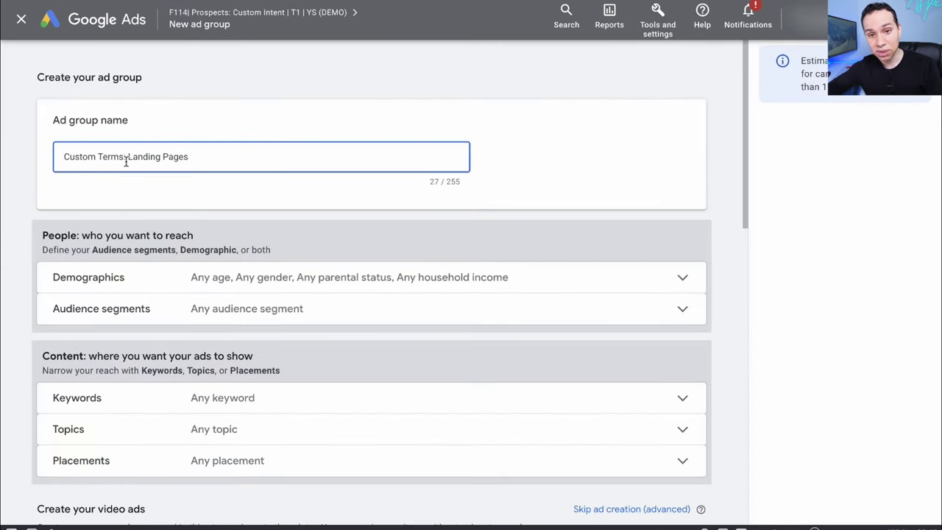
pyautogui.scroll(-3, 195, 157)
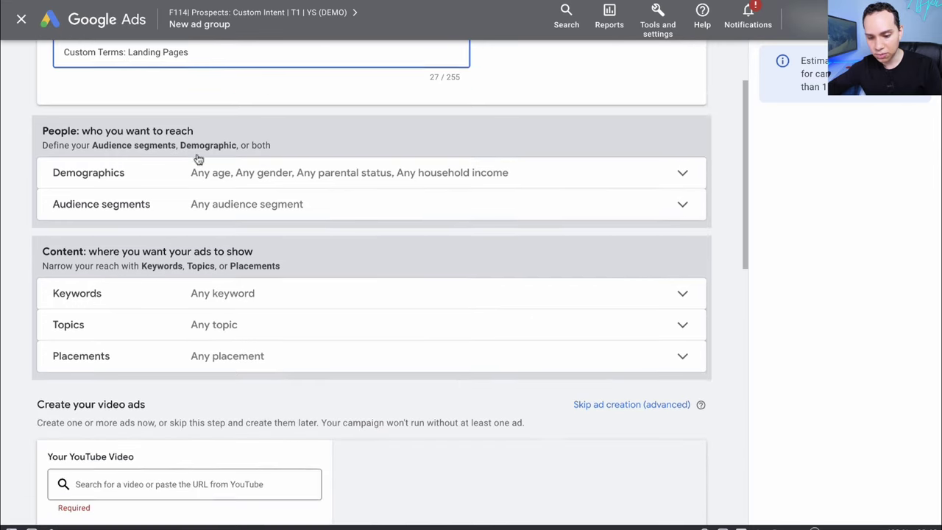
pyautogui.click(112, 190)
pyautogui.scroll(3, 180, 219)
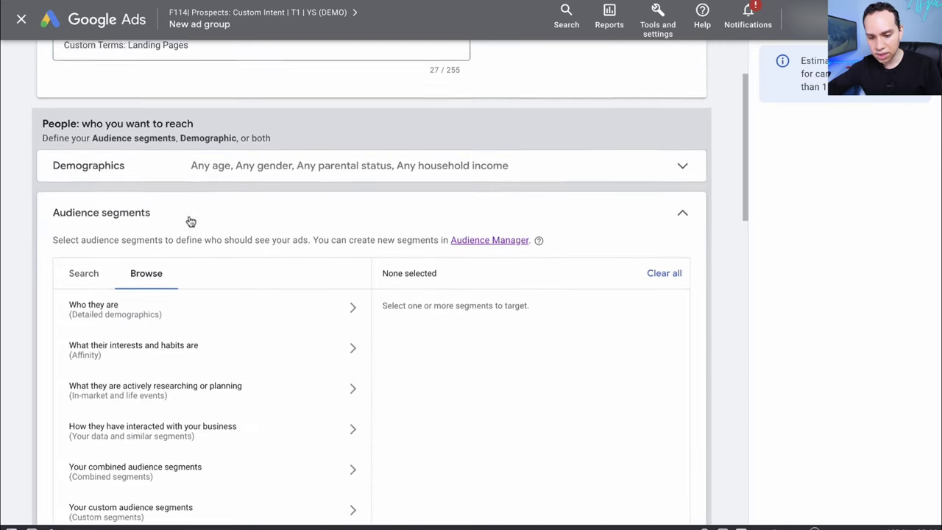
pyautogui.click(211, 128)
pyautogui.press('BackSpace')
pyautogui.write('Software')
# - Start a new custom segment named '5.2.1| Landing Software: Terms'
pyautogui.scroll(-4, 269, 147)
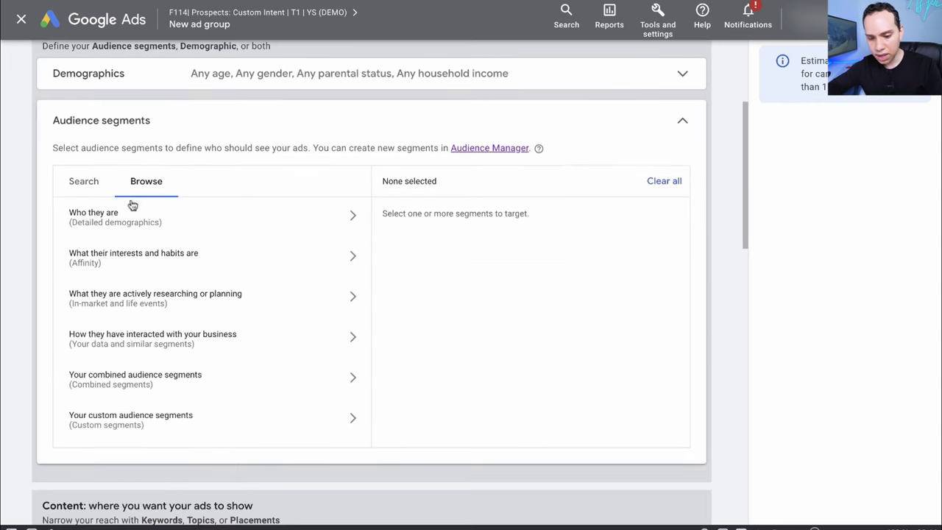
pyautogui.click(130, 425)
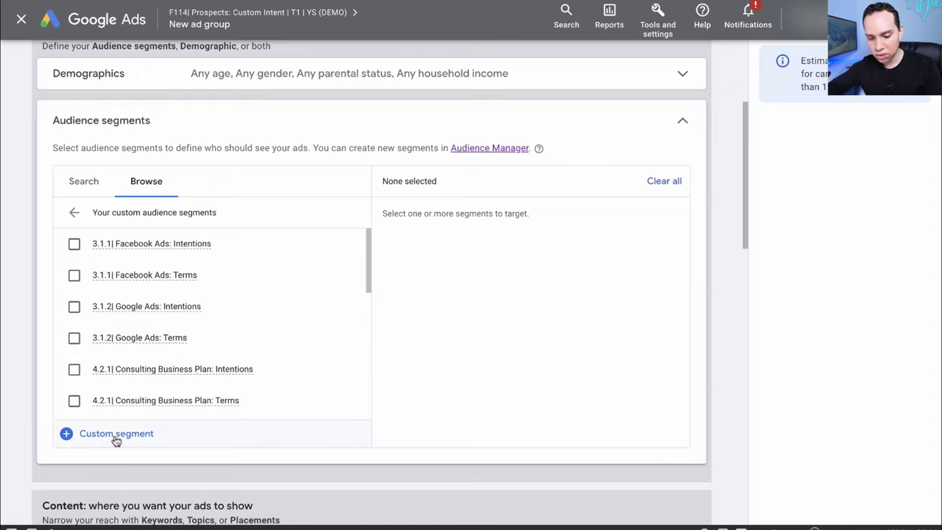
pyautogui.click(114, 439)
pyautogui.write('5.2.1| Landing Software: Terms')
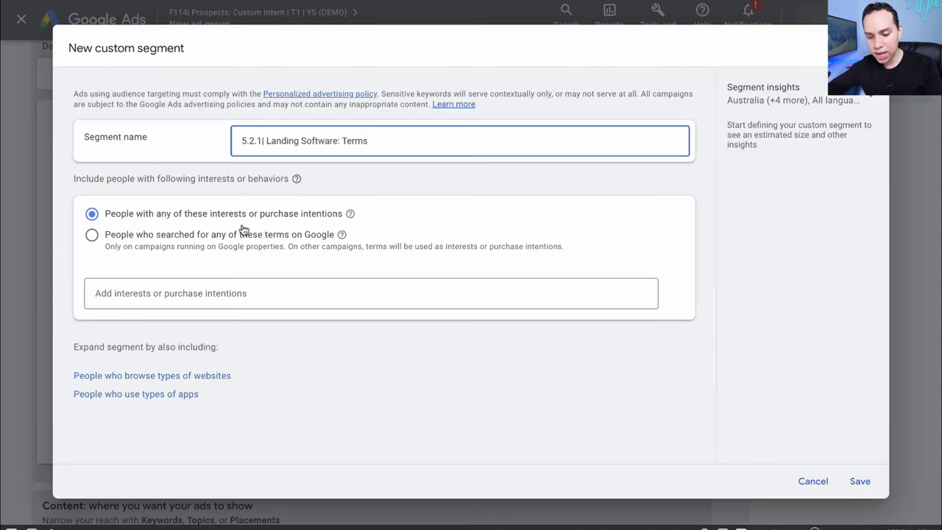
# - Target searches for Unbounce, Lead Pages, Adespresso, ClickFunnels, Clickminded, Instapage; include similar-site browsers; save
pyautogui.click(116, 245)
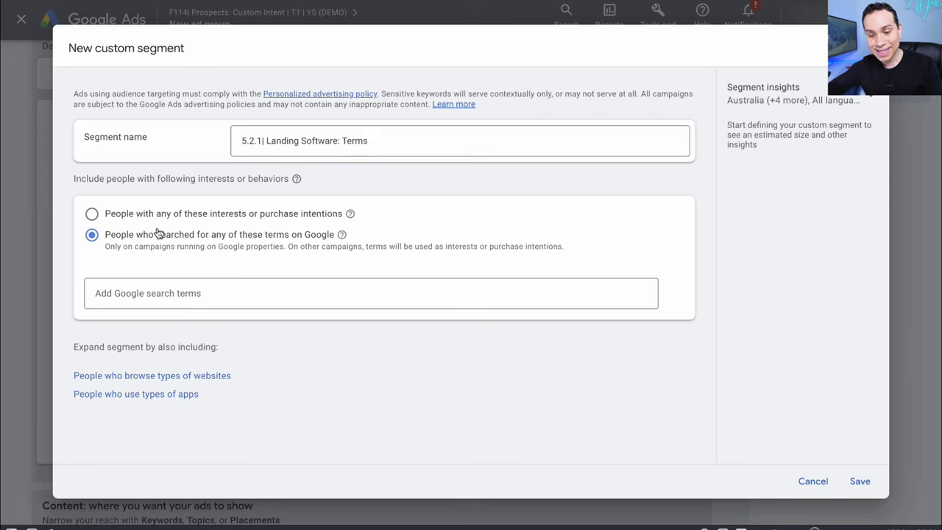
pyautogui.click(219, 296)
pyautogui.write('Unbounce, Lead Pages, Adespresso, ClickFunnels, Clickminded, Instapage')
pyautogui.click(407, 358)
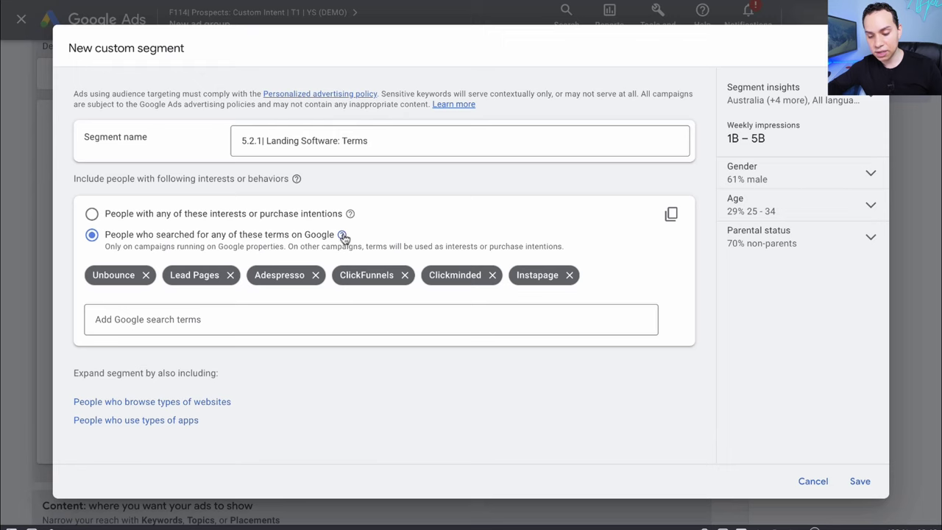
pyautogui.moveTo(343, 237)
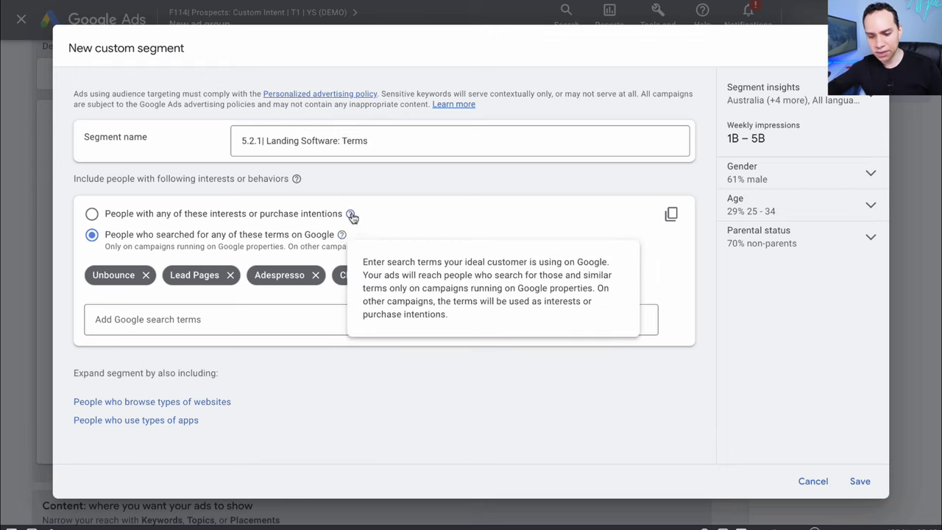
pyautogui.moveTo(351, 216)
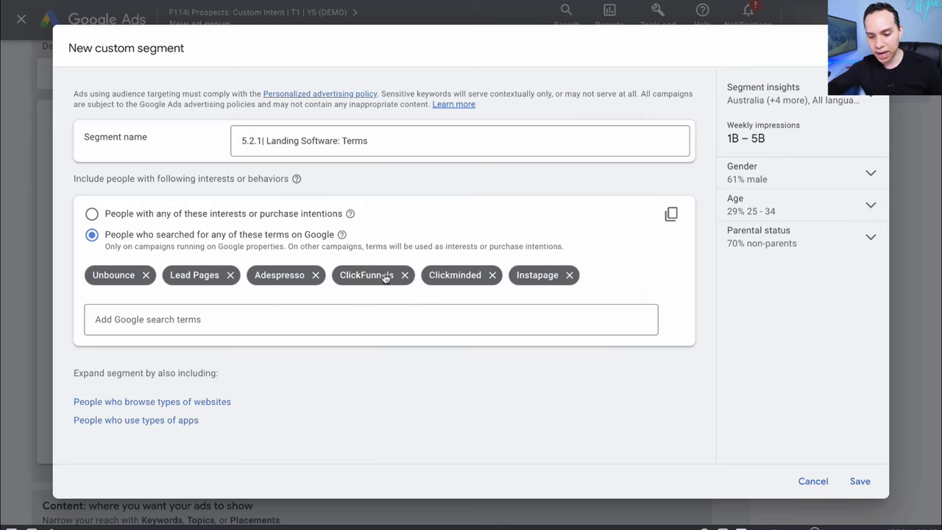
pyautogui.click(217, 403)
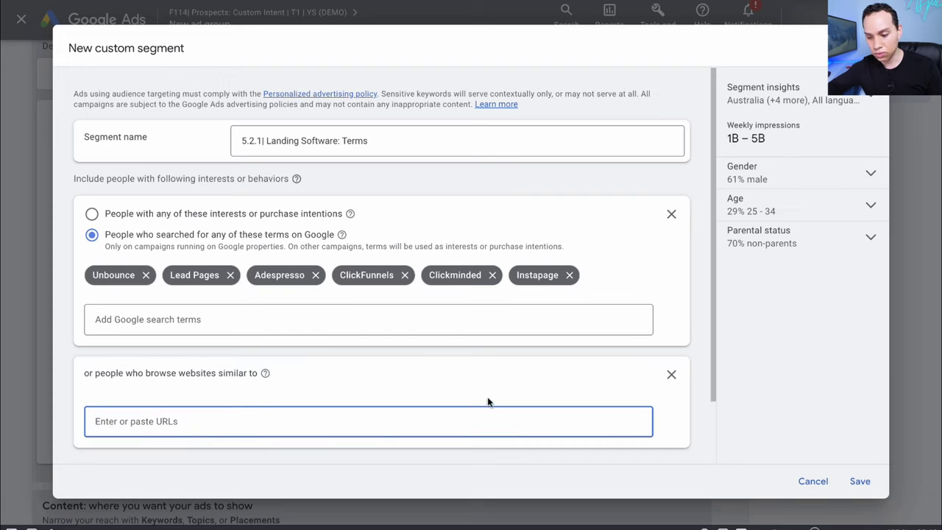
pyautogui.click(858, 481)
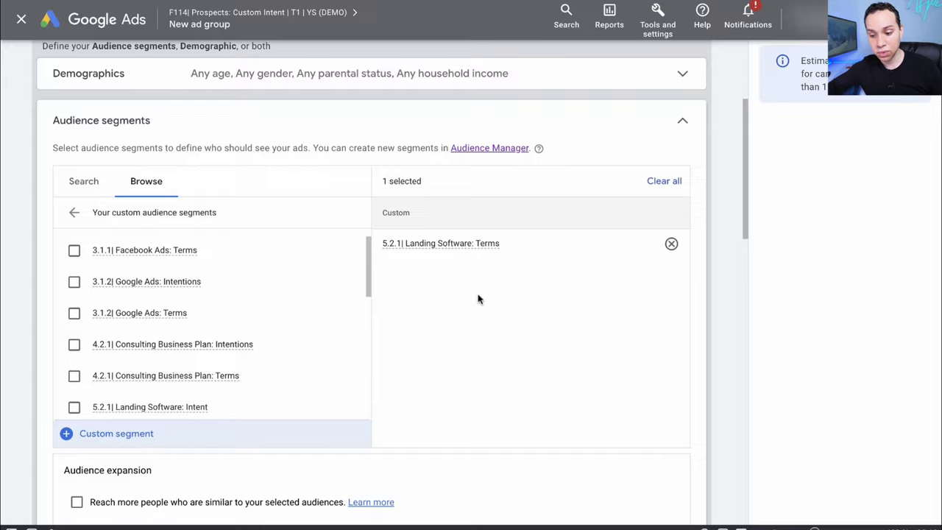
# - Enter a $0.10 maximum CPV bid for the Custom Terms ad group
pyautogui.scroll(-5, 478, 299)
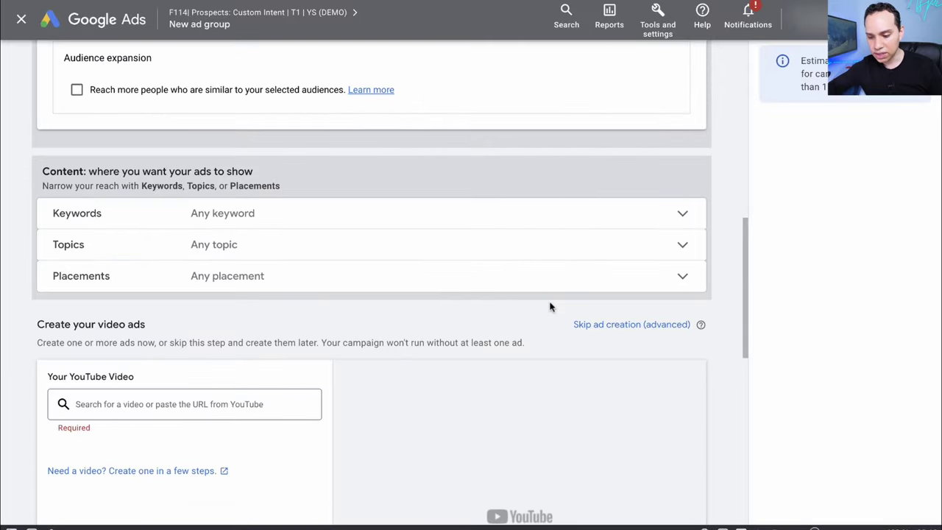
pyautogui.scroll(-2, 550, 307)
pyautogui.rightClick(608, 227)
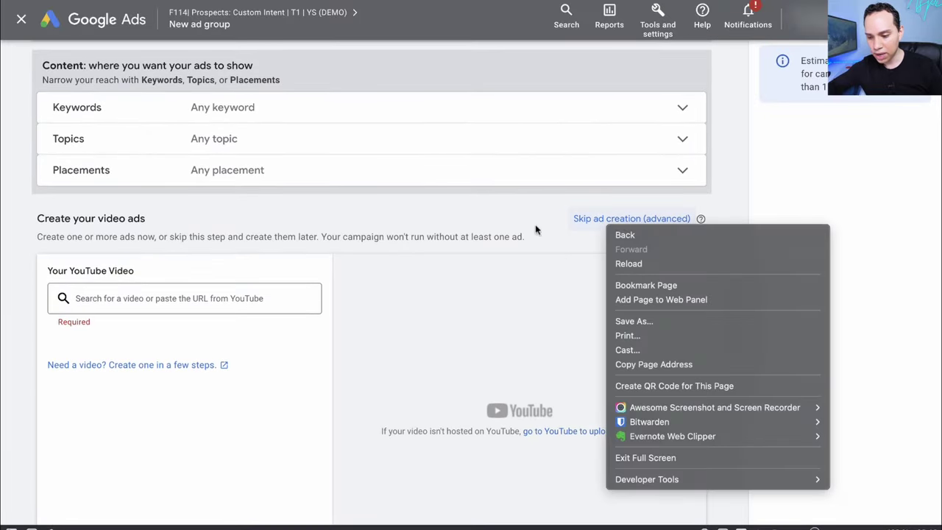
pyautogui.click(513, 233)
pyautogui.scroll(-3, 486, 236)
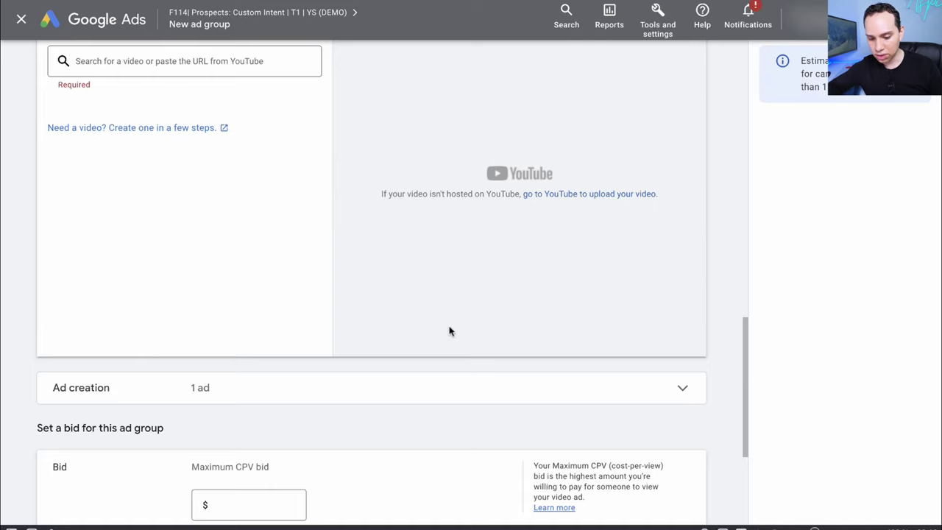
pyautogui.scroll(-3, 450, 331)
pyautogui.click(260, 321)
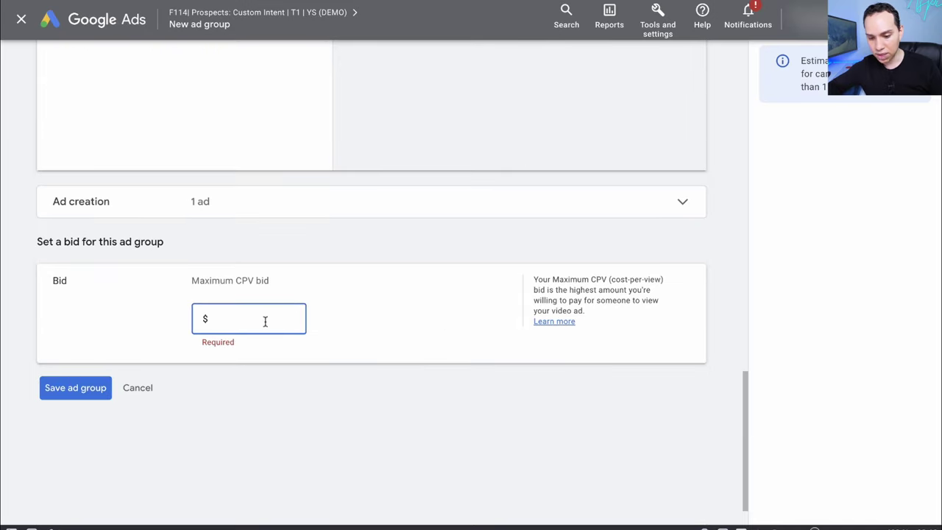
pyautogui.write('0.10')
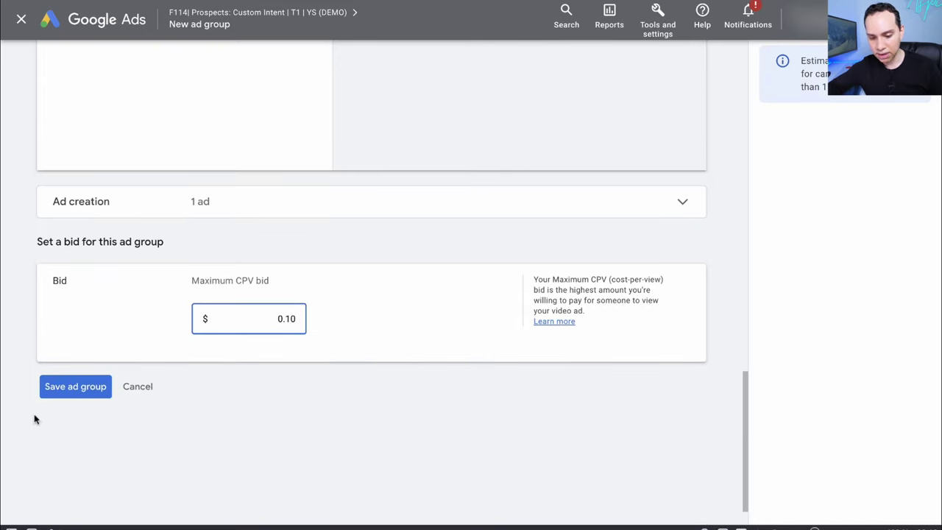
# - Skip ad creation, save the ad group, and pick the Skippable in-stream ad format
pyautogui.click(65, 392)
pyautogui.click(615, 178)
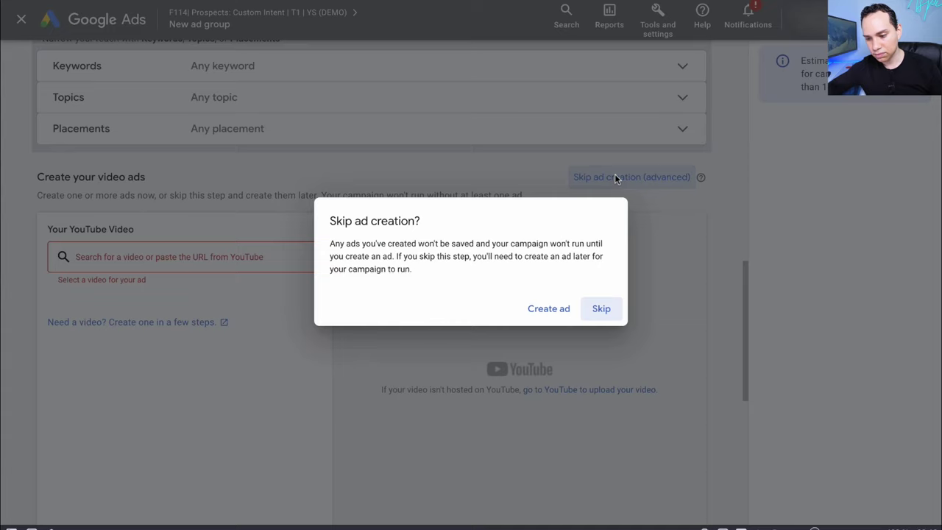
pyautogui.click(605, 313)
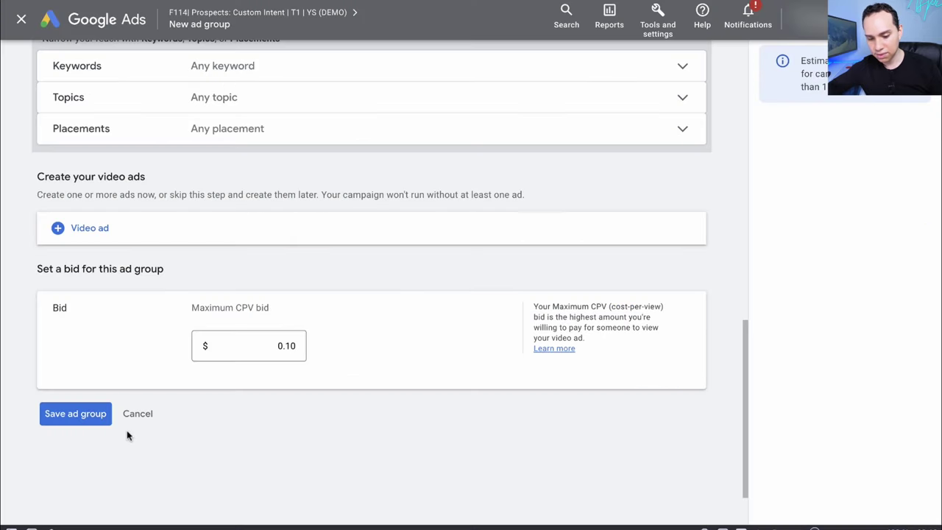
pyautogui.click(67, 416)
pyautogui.click(379, 271)
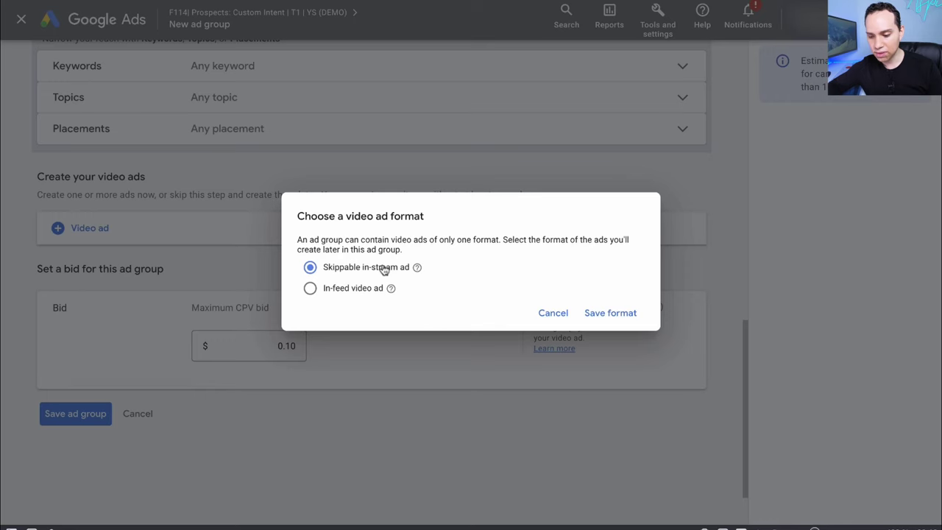
pyautogui.click(624, 313)
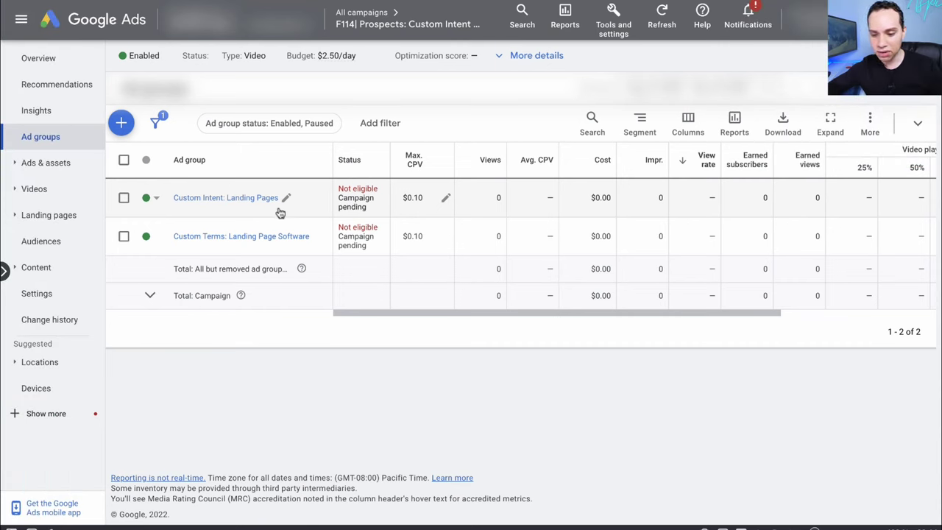
# - Start a new ad in Custom Intent: Landing Pages and copy the YouTube video link
pyautogui.click(233, 198)
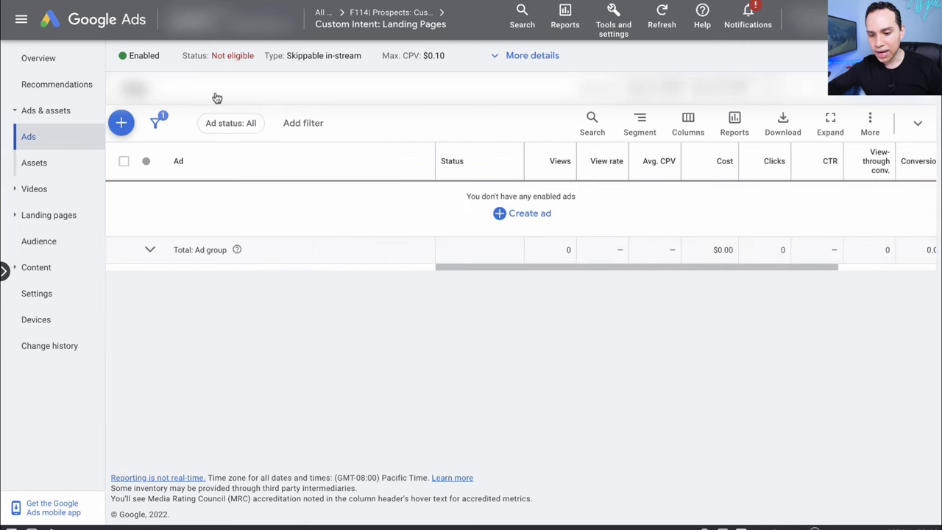
pyautogui.click(122, 123)
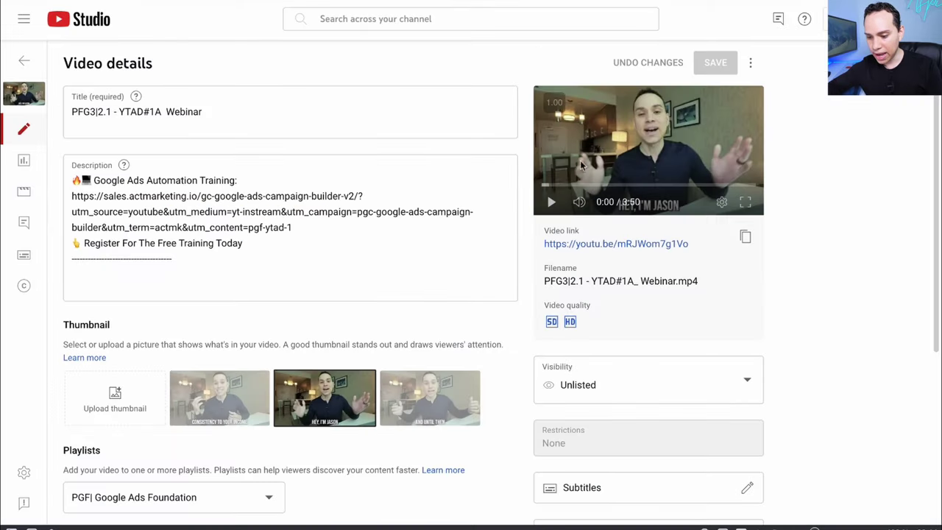
pyautogui.click(745, 238)
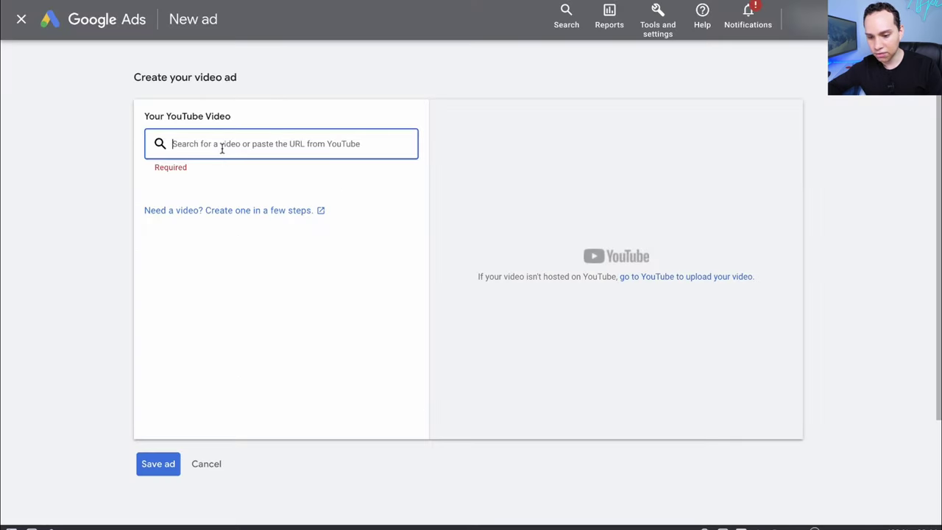
# - Paste the YouTube link to attach the PFG3|2.1 - YTAD#1A Webinar video to the ad
pyautogui.hotkey('ctrl', 'v')
pyautogui.scroll(-1, 290, 244)
pyautogui.scroll(-2, 291, 244)
pyautogui.scroll(3, 290, 238)
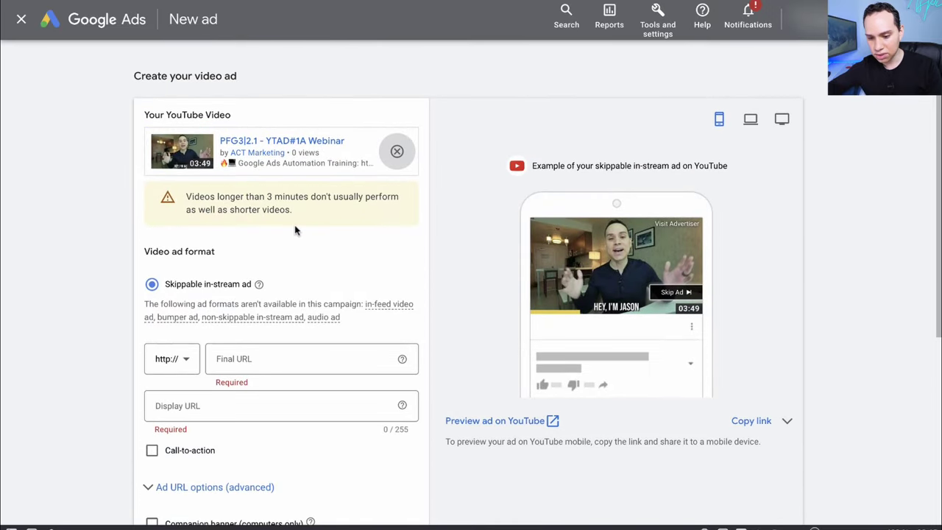
pyautogui.scroll(-3, 293, 221)
pyautogui.scroll(2, 274, 96)
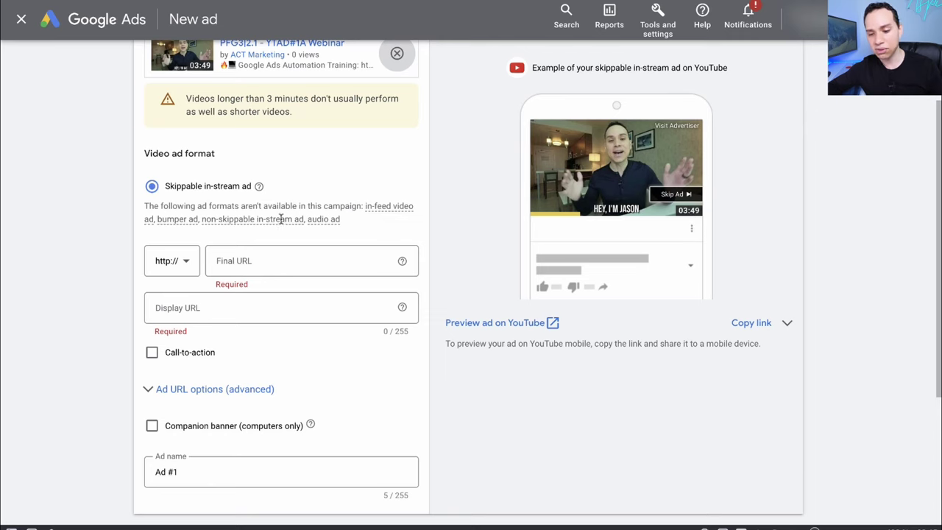
pyautogui.scroll(-1, 336, 149)
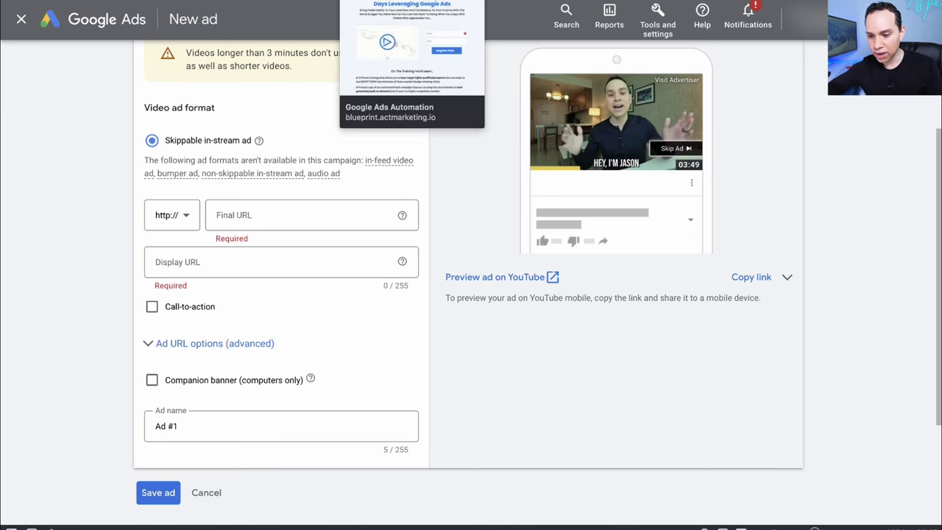
# - Review the landing page in its tab, then return to the ad's final URL field
pyautogui.click(390, 15)
pyautogui.scroll(-10, 336, 123)
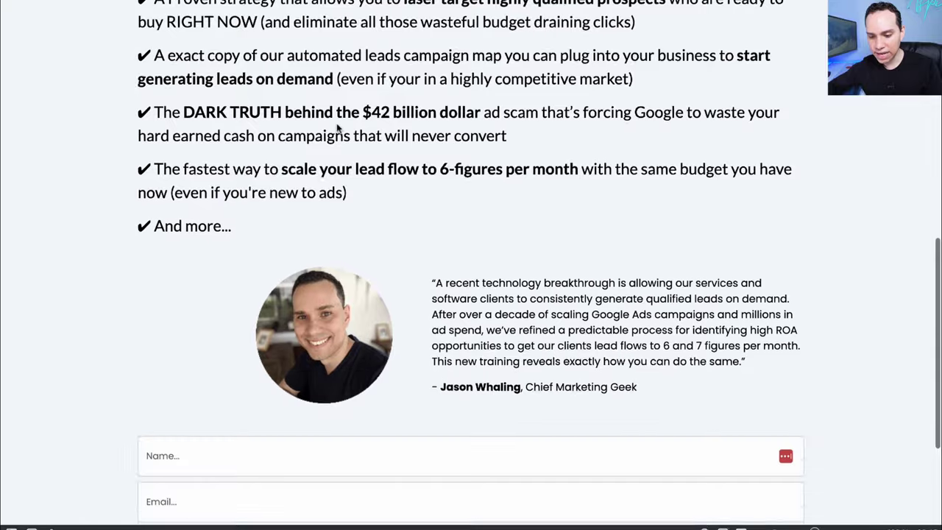
pyautogui.scroll(10, 336, 123)
pyautogui.scroll(1, 337, 128)
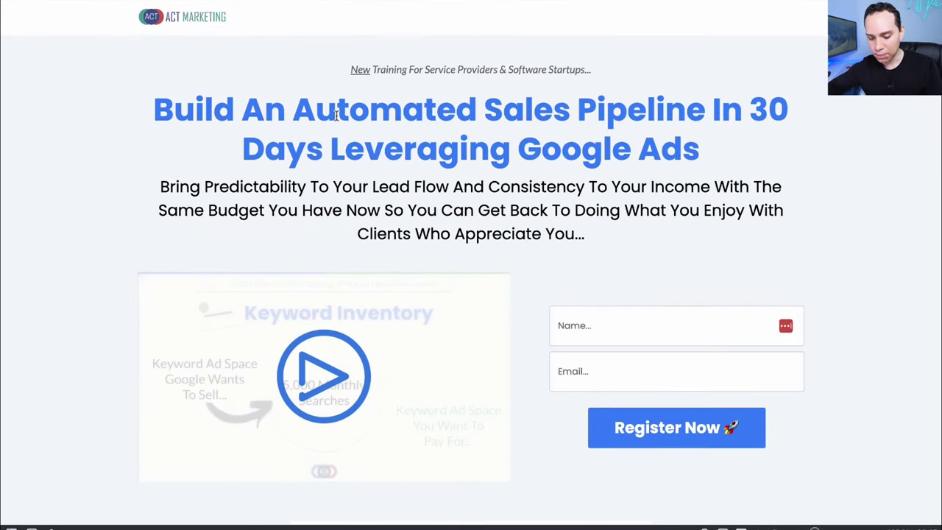
pyautogui.hotkey('ctrl', 'shift', 'Tab')
pyautogui.click(284, 218)
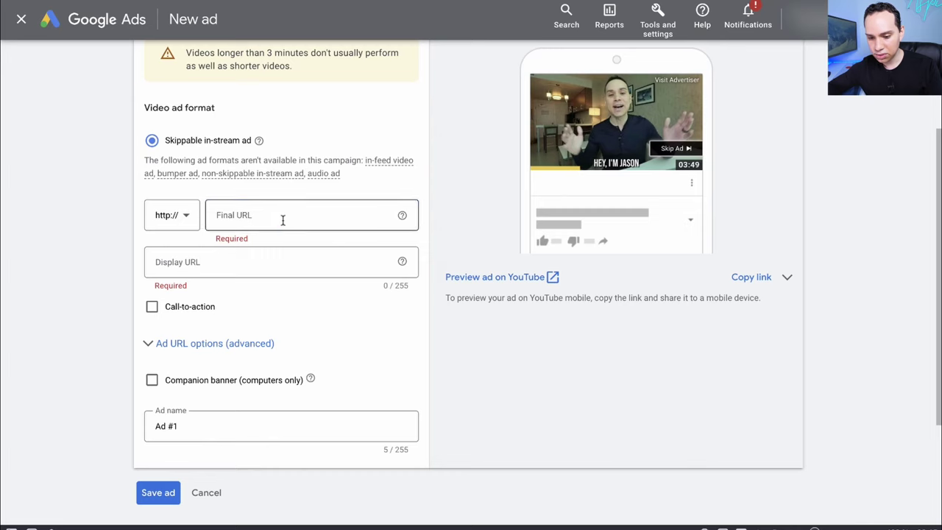
# - Set the landing page as final URL, display URL Actmarketing.io, and enable a call-to-action
pyautogui.hotkey('ctrl', 'v')
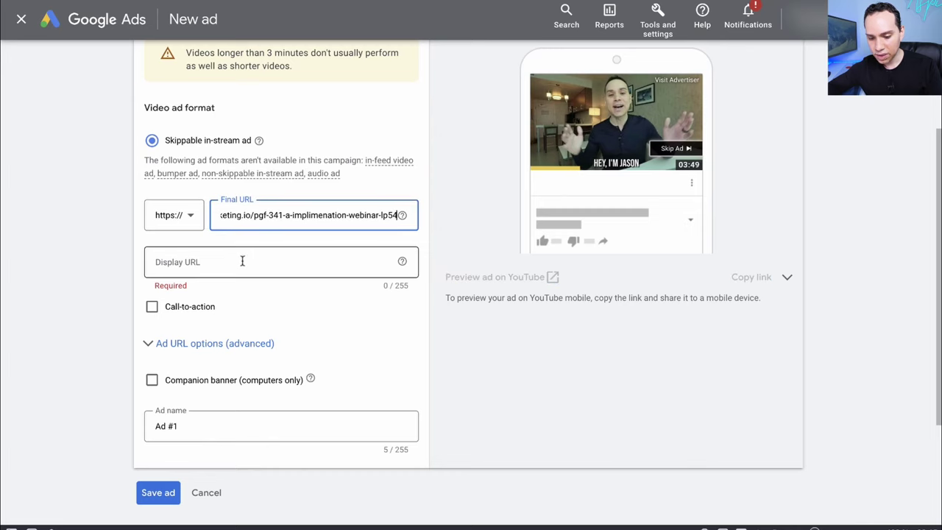
pyautogui.click(242, 261)
pyautogui.hotkey('ctrl', 'v')
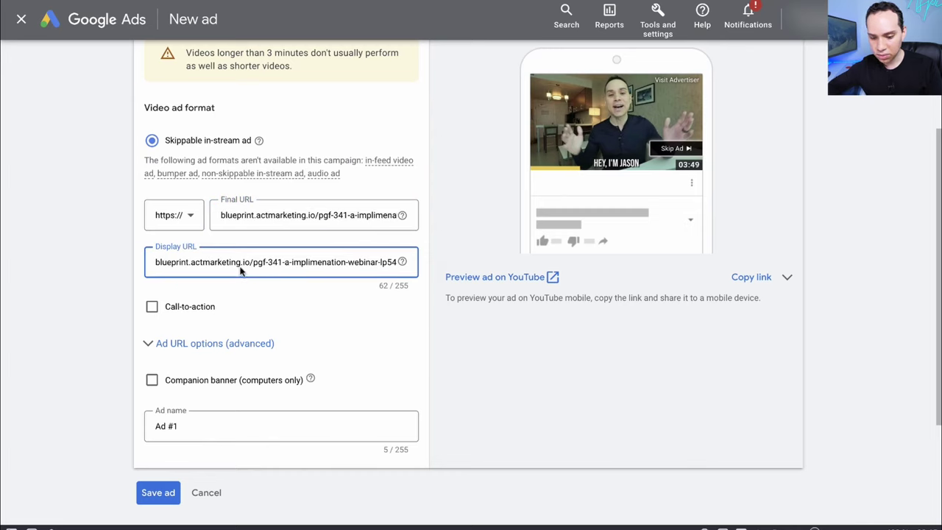
pyautogui.tripleClick(241, 269)
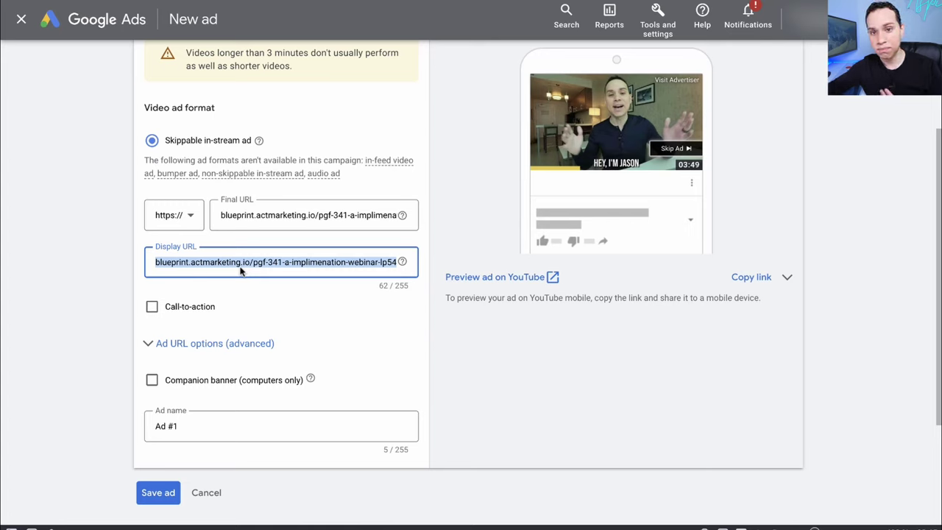
pyautogui.click(171, 265)
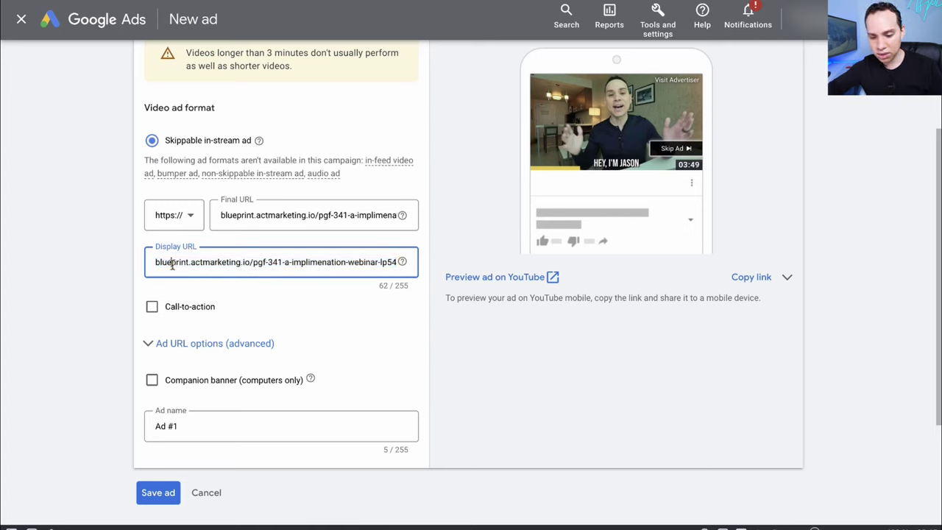
pyautogui.moveTo(154, 264); pyautogui.dragTo(245, 266)
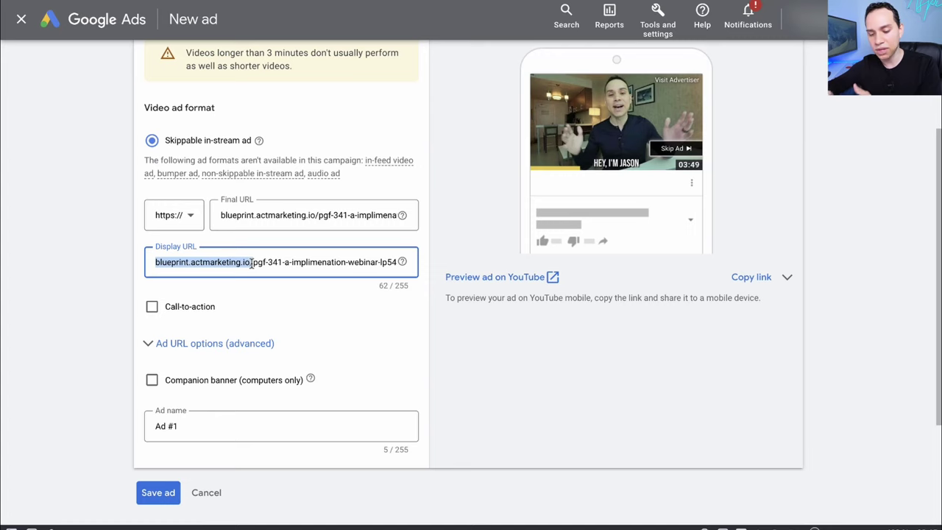
pyautogui.tripleClick(251, 264)
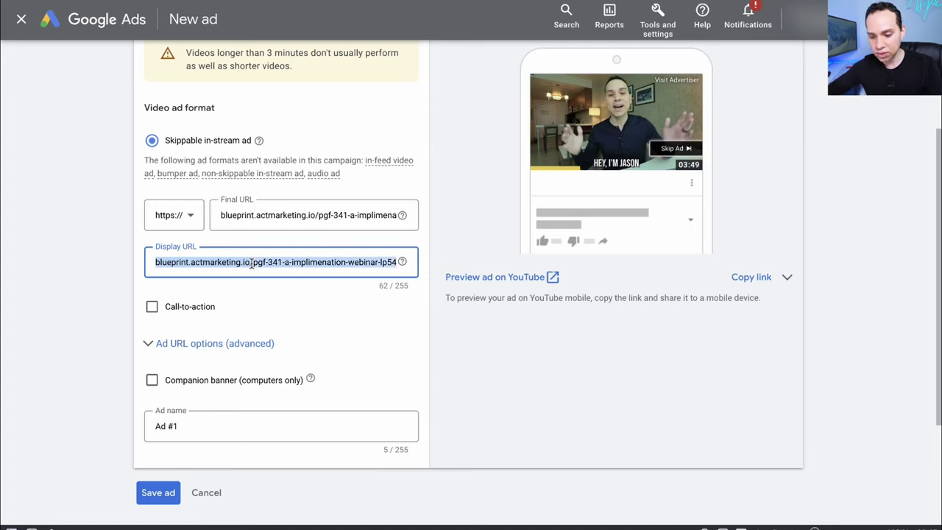
pyautogui.write('Actmarketing.io')
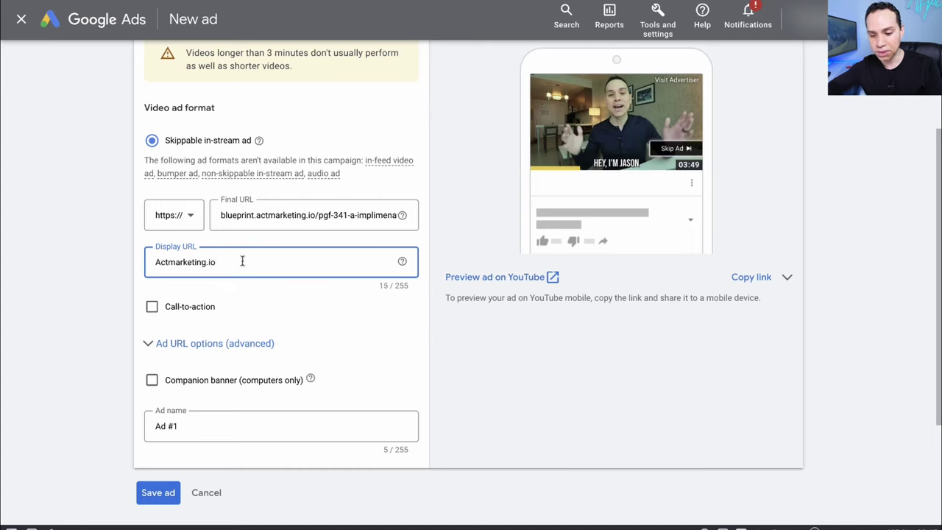
pyautogui.click(181, 307)
# - Choose the Watch now call-to-action and enter the headline 'Google Ads'
pyautogui.scroll(-2, 289, 292)
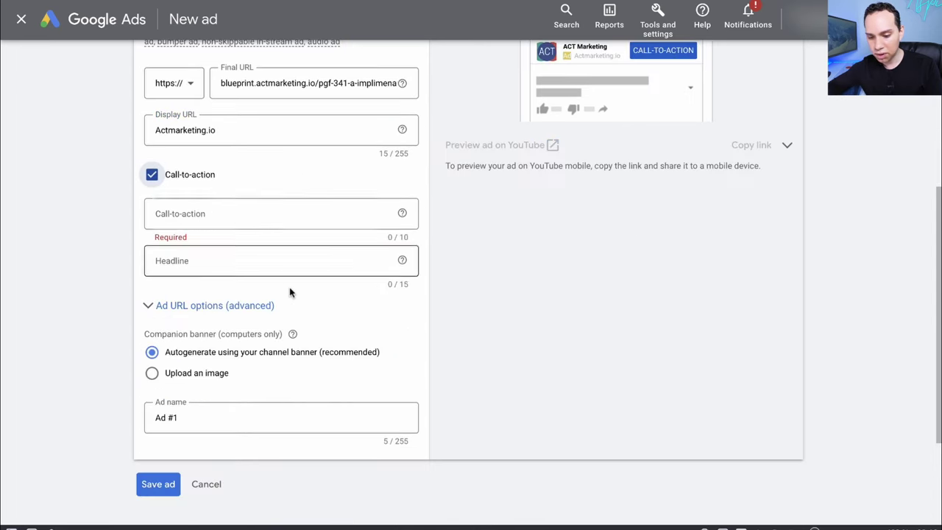
pyautogui.click(257, 212)
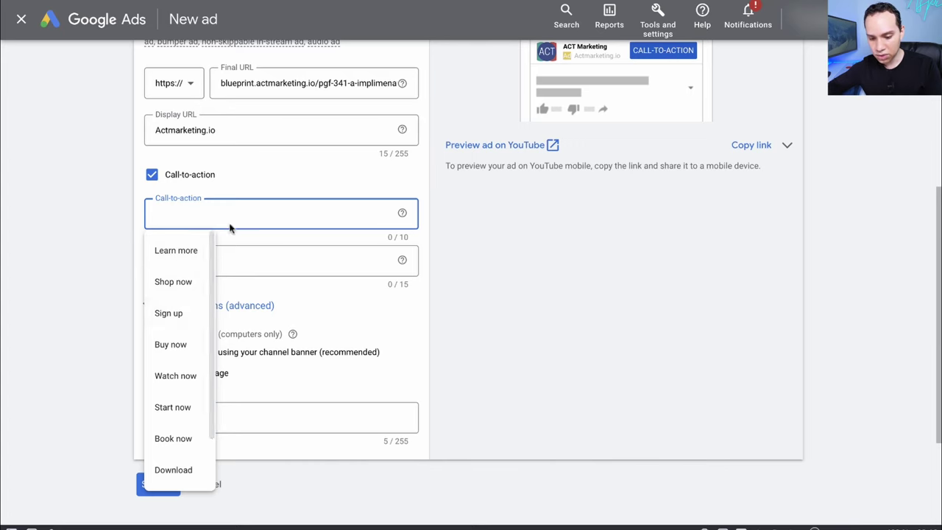
pyautogui.click(183, 380)
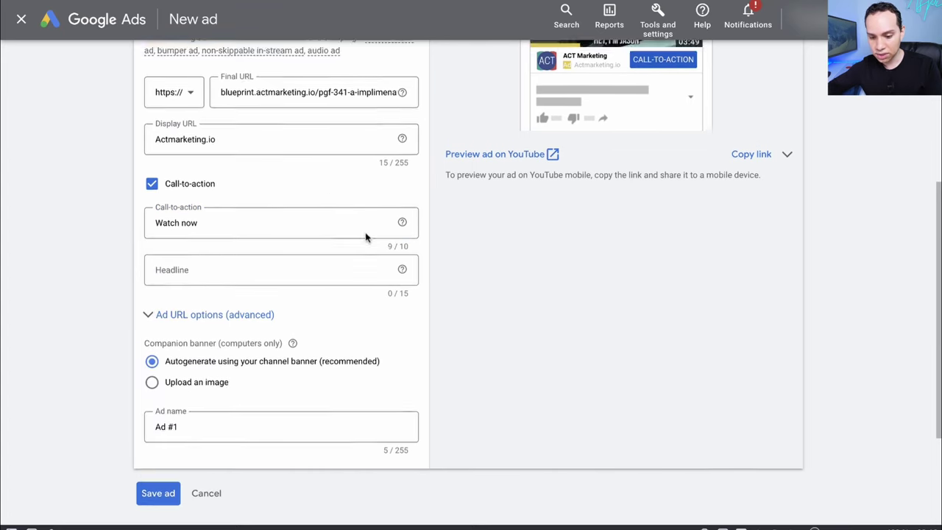
pyautogui.scroll(2, 340, 321)
pyautogui.click(233, 395)
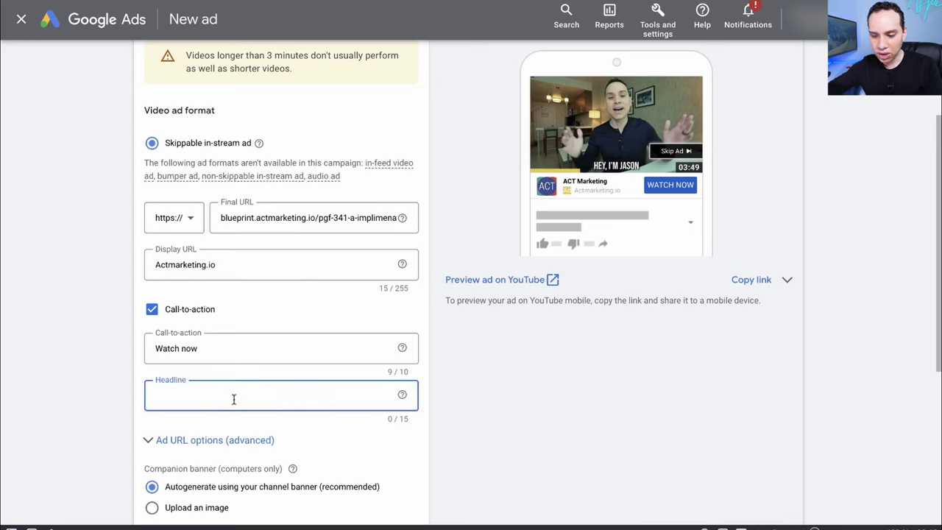
pyautogui.write('Google Ads')
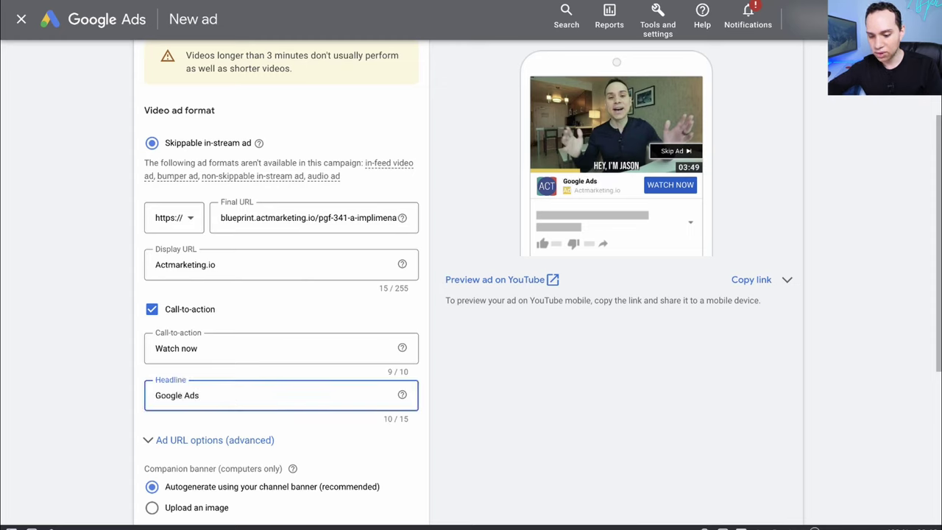
pyautogui.scroll(-1, 292, 389)
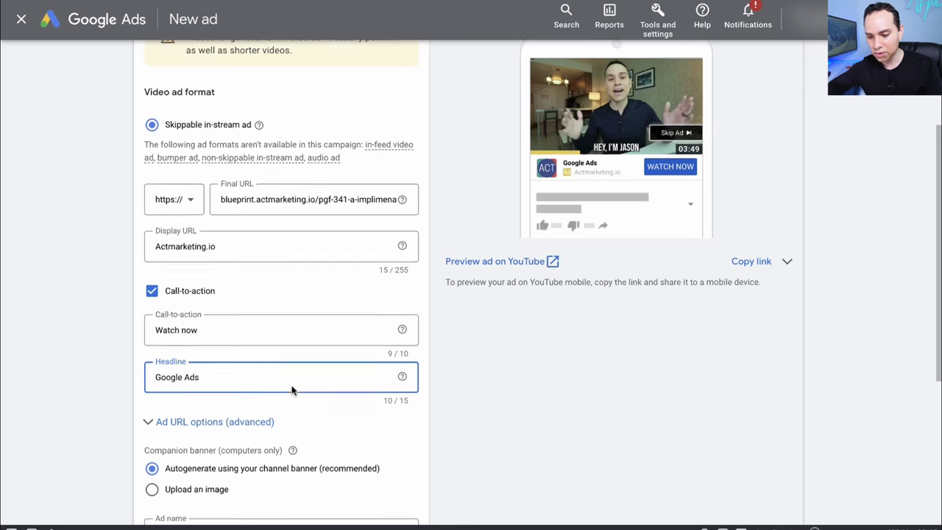
pyautogui.scroll(4, 291, 389)
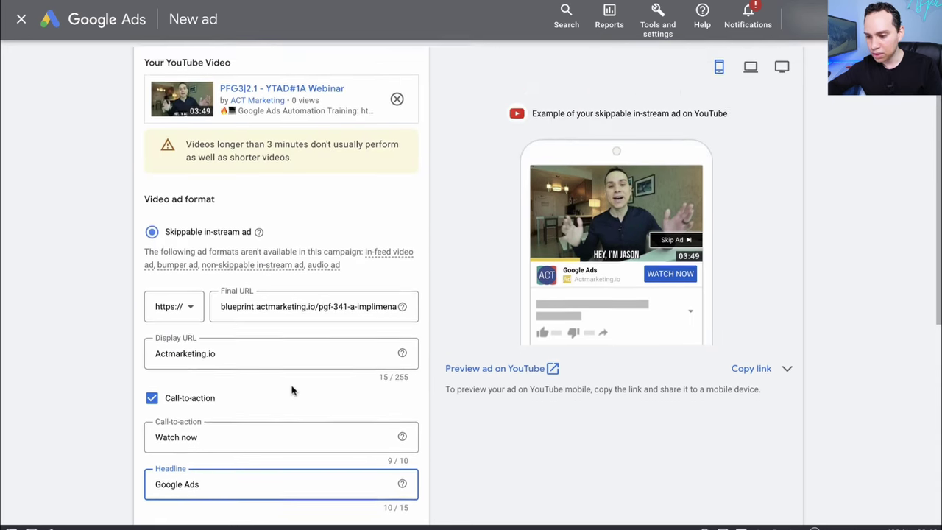
pyautogui.click(751, 81)
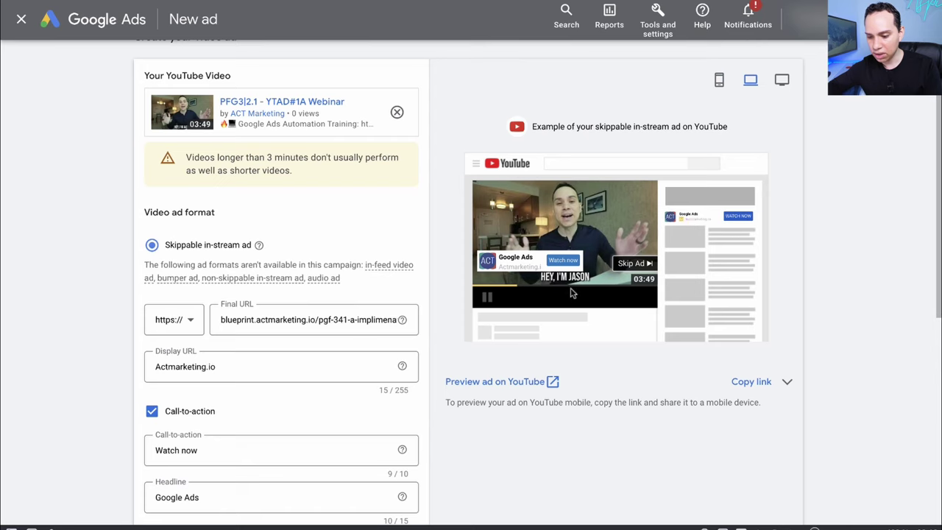
pyautogui.click(719, 79)
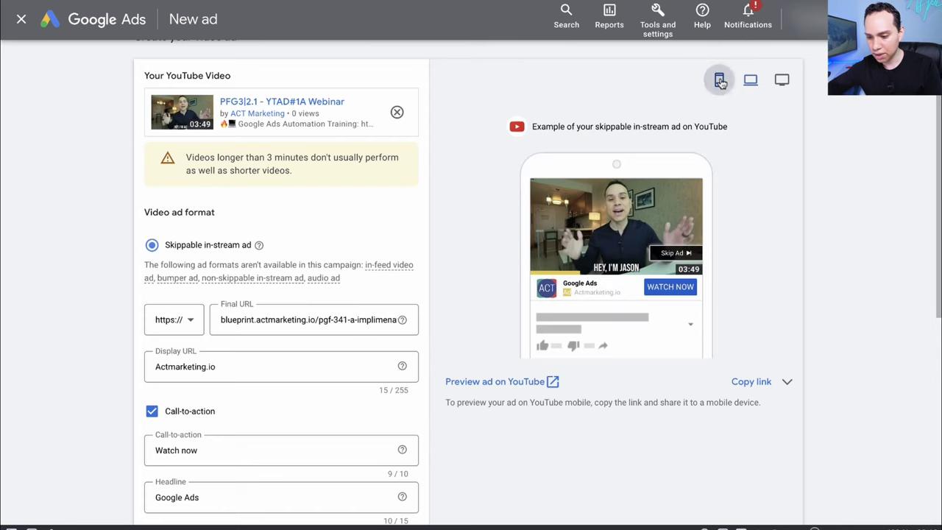
pyautogui.click(781, 79)
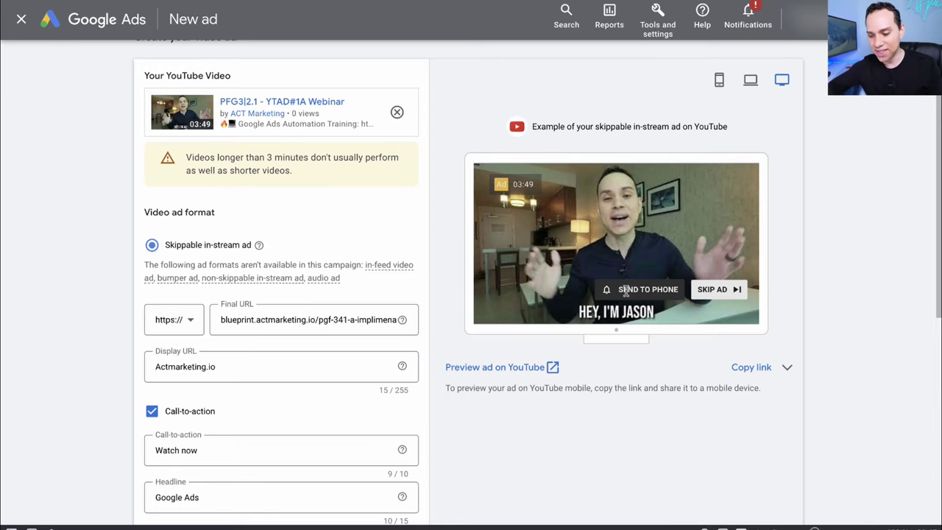
pyautogui.click(719, 80)
pyautogui.scroll(-1, 444, 260)
pyautogui.scroll(-4, 444, 261)
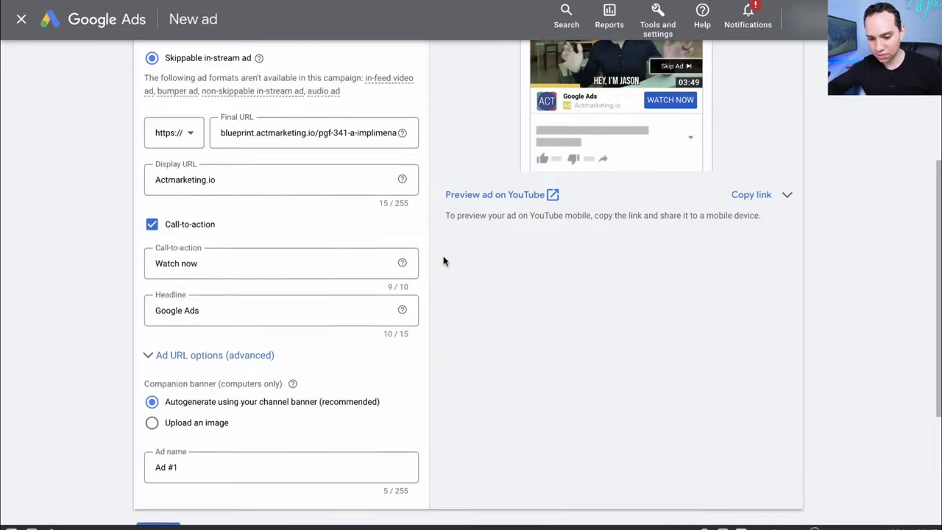
# - Name the ad 'PGF-YTAD #1', check the desktop preview, and save the ad
pyautogui.tripleClick(288, 344)
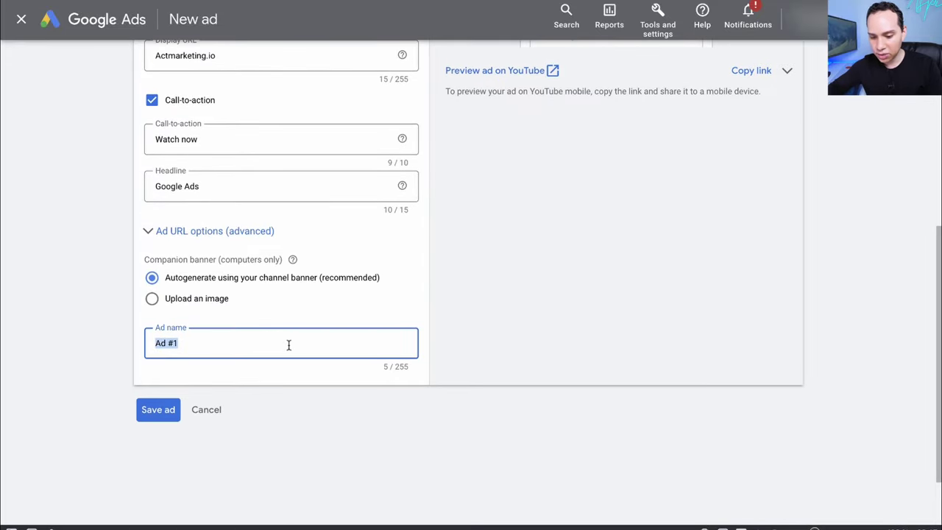
pyautogui.write('PGF-YTAD #1')
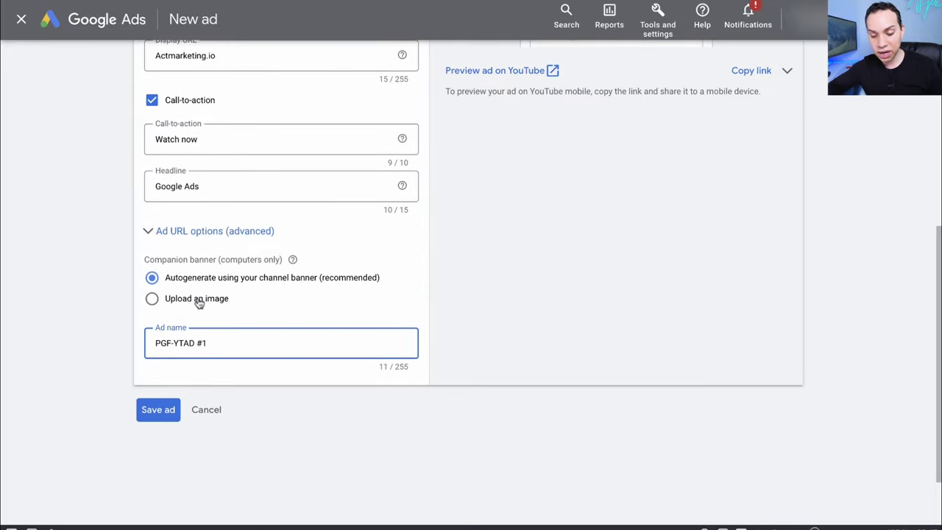
pyautogui.scroll(4, 321, 282)
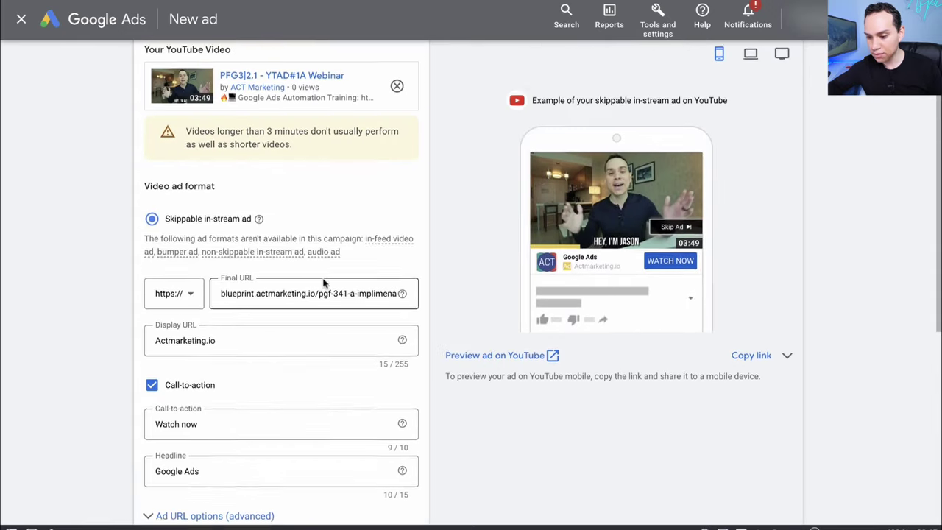
pyautogui.click(749, 65)
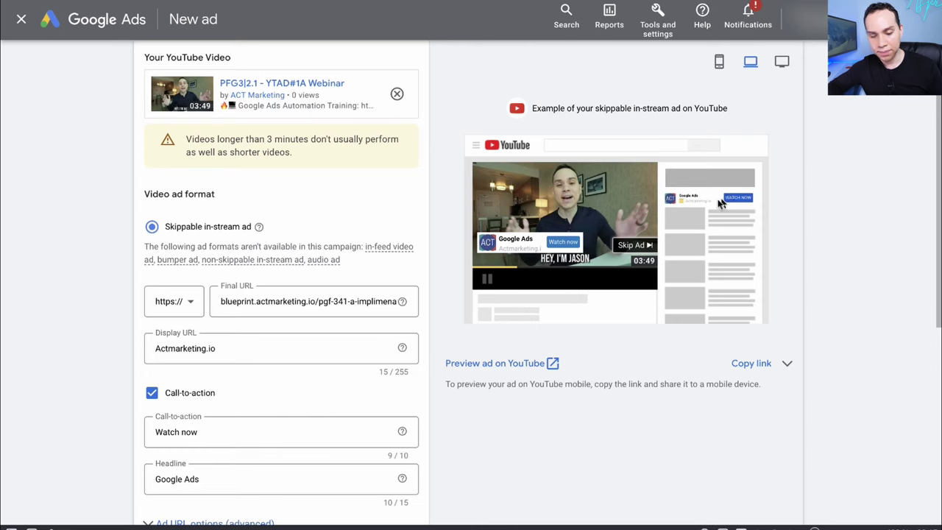
pyautogui.scroll(-5, 422, 312)
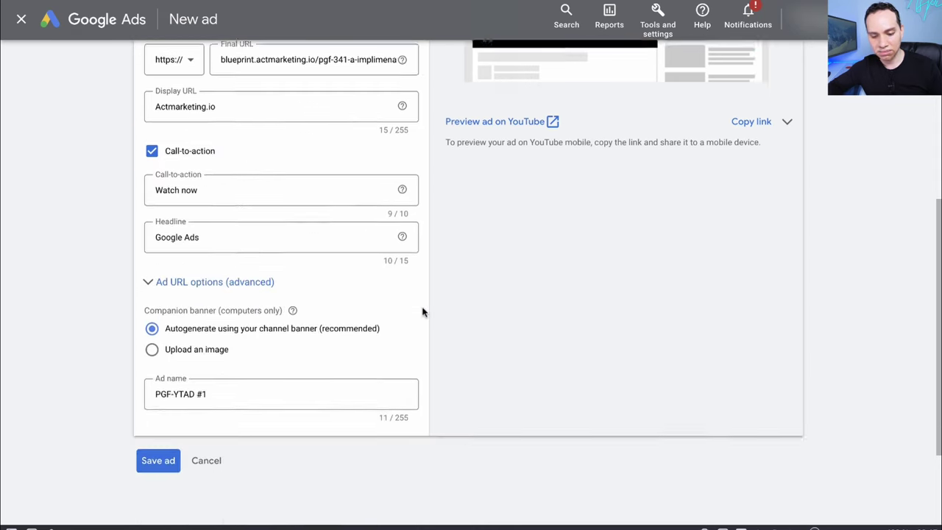
pyautogui.scroll(1, 422, 312)
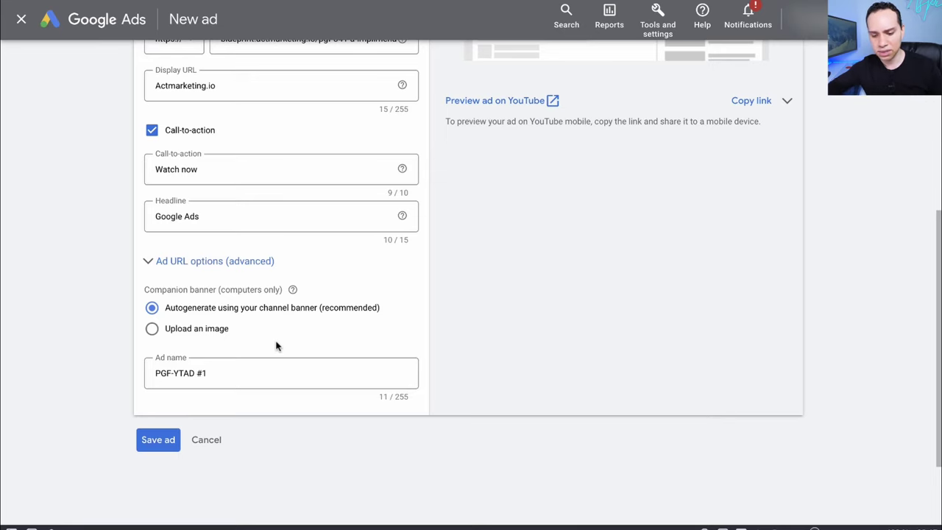
pyautogui.click(155, 446)
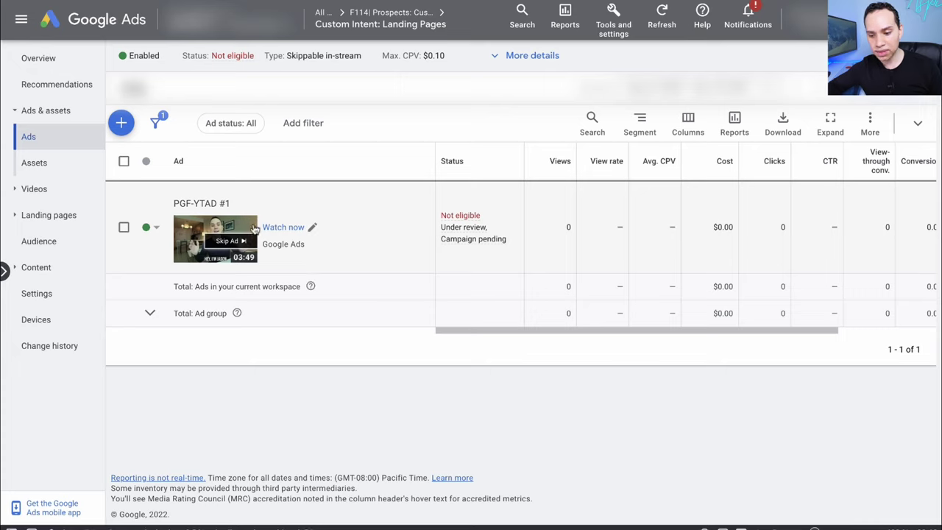
# - Copy the PGF-YTAD #1 ad via Edit, then show the campaign's ad groups
pyautogui.click(123, 161)
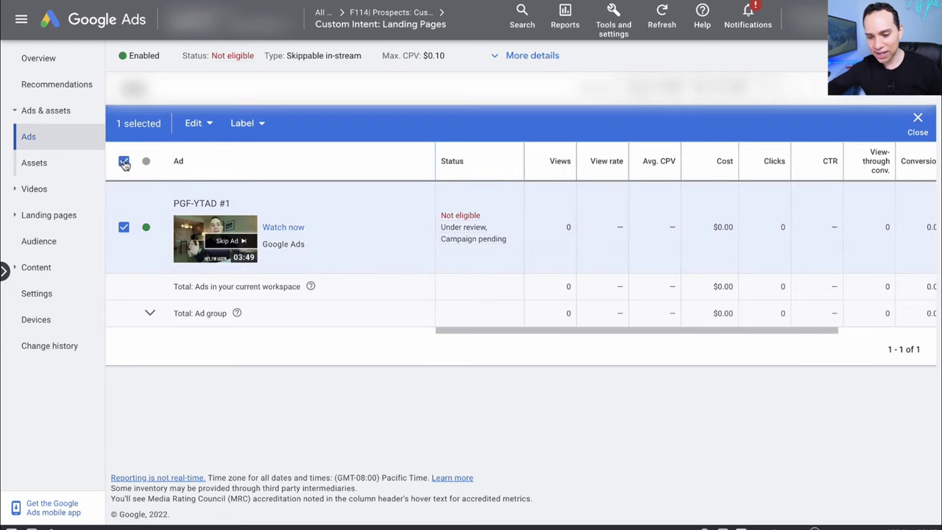
pyautogui.click(208, 125)
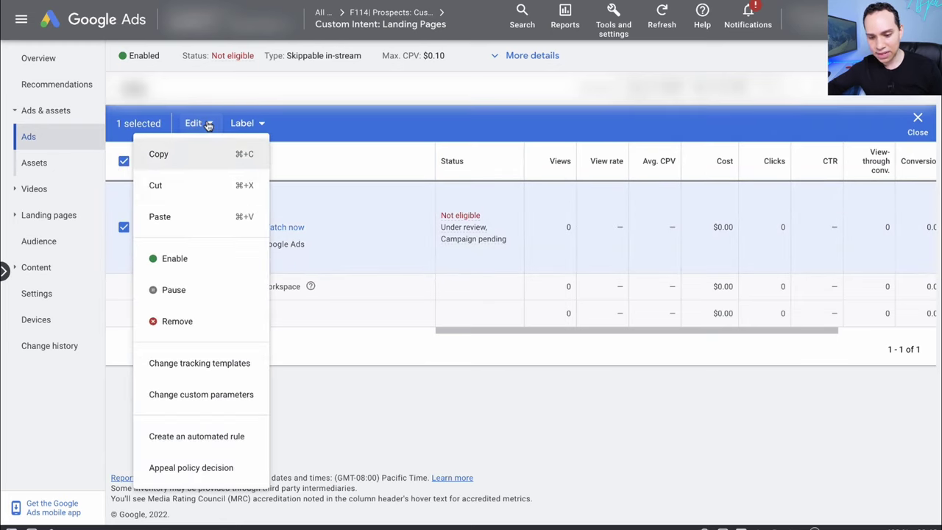
pyautogui.click(189, 166)
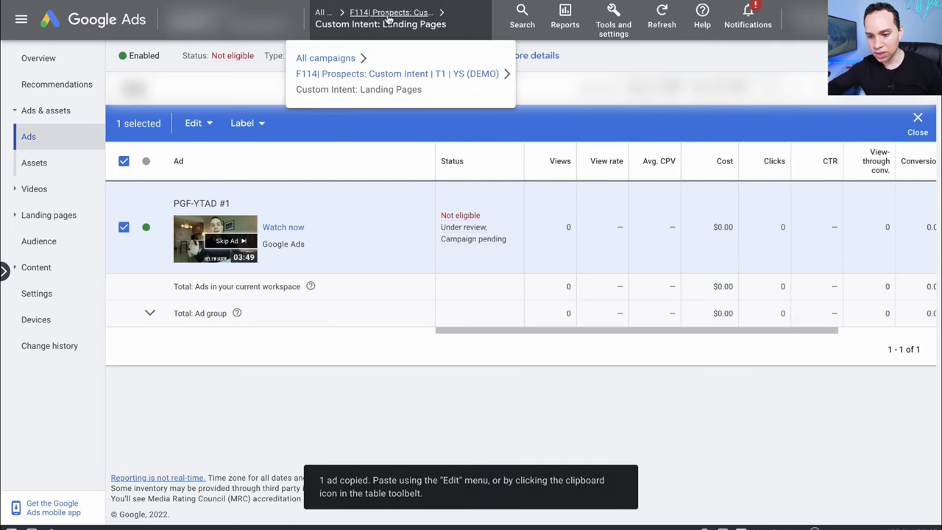
pyautogui.click(387, 15)
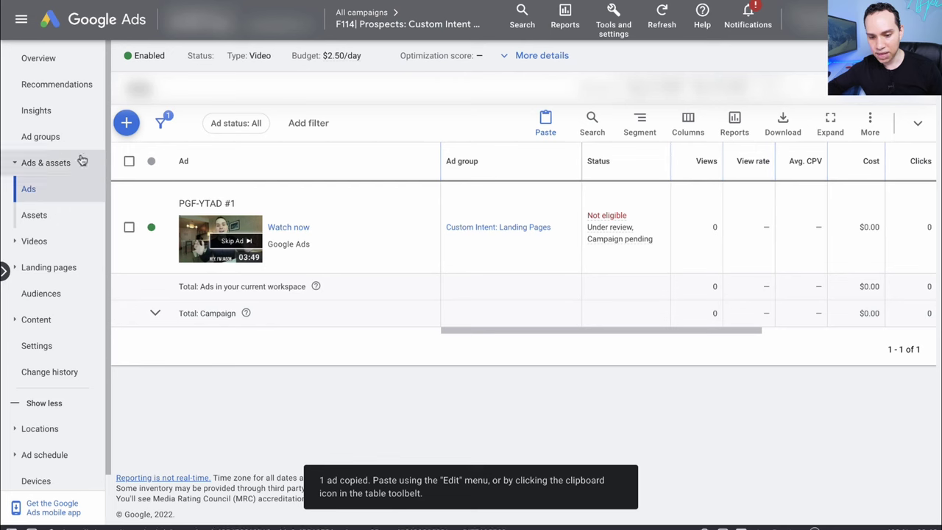
pyautogui.click(49, 143)
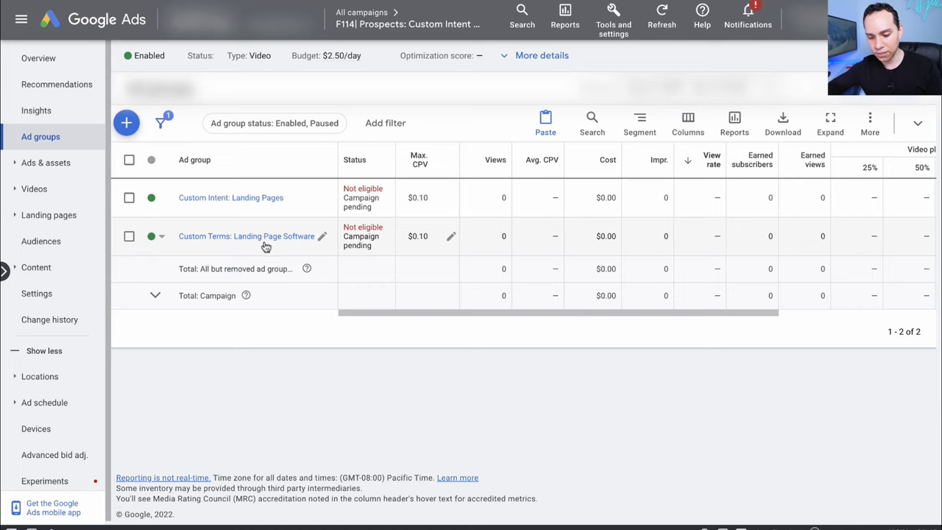
# - Rename the first ad group, adding 'Software' to its name
pyautogui.click(291, 198)
pyautogui.write('Software')
pyautogui.press('Return')
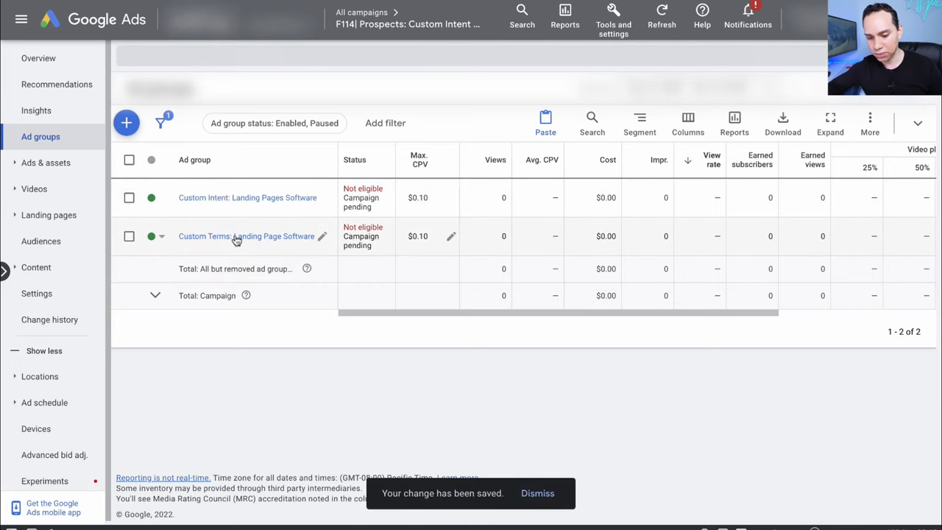
# - Paste the copied PGF-YTAD #1 ad into the Custom Terms: Landing Page Software ad group
pyautogui.click(236, 237)
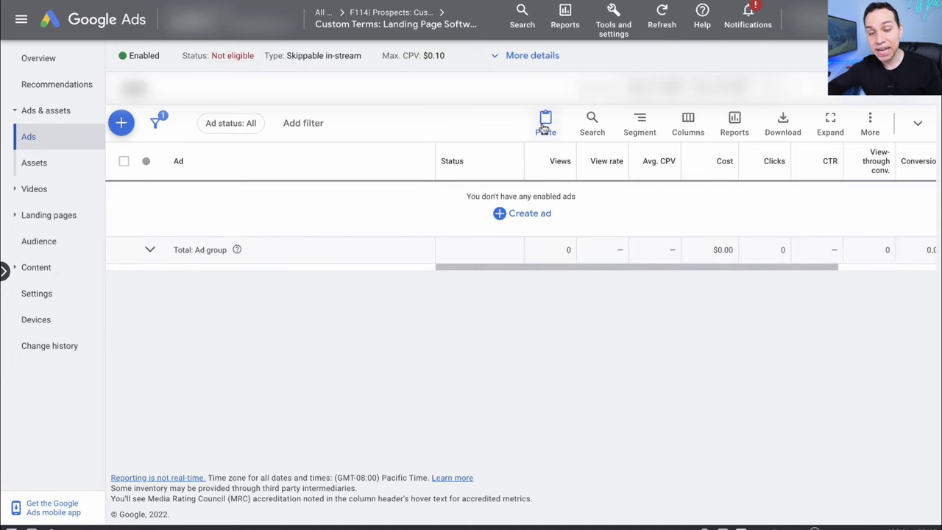
pyautogui.click(545, 125)
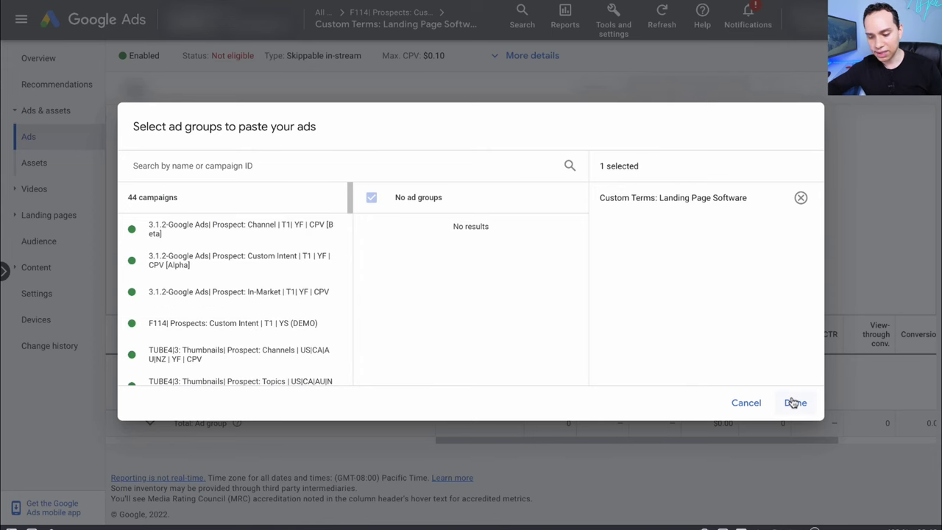
pyautogui.click(794, 403)
pyautogui.click(133, 298)
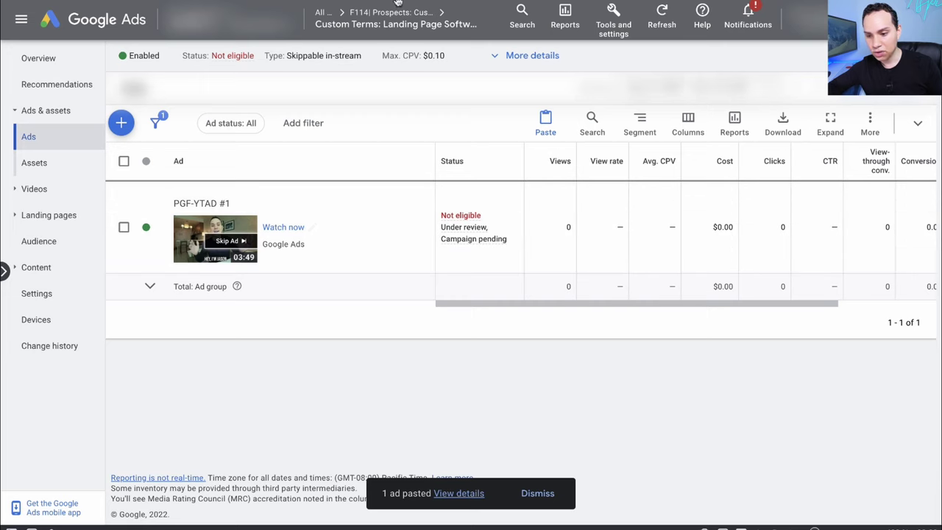
# - Go to the campaign's Ads list to see both copies of the ad
pyautogui.moveTo(382, 15)
pyautogui.click(398, 73)
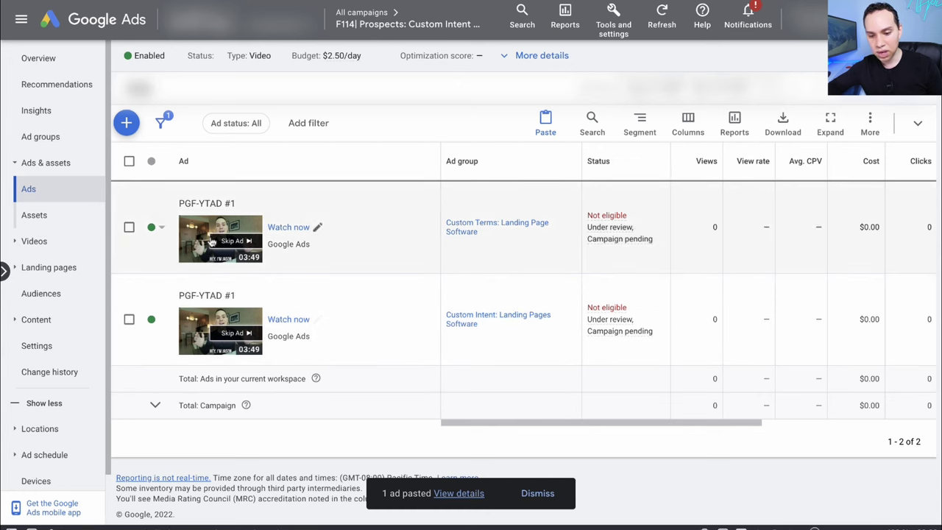
pyautogui.click(40, 137)
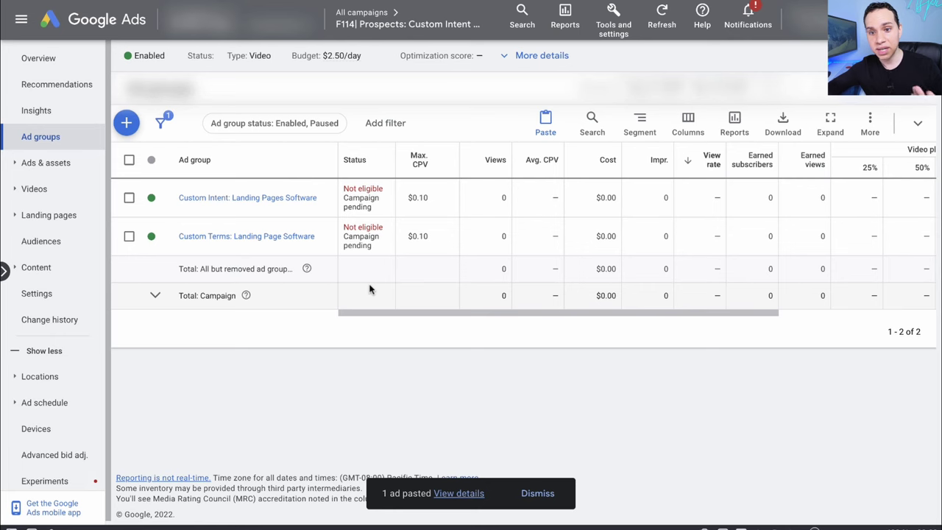
# - From the ad groups list, open the account-wide Tools and settings menu
pyautogui.click(621, 31)
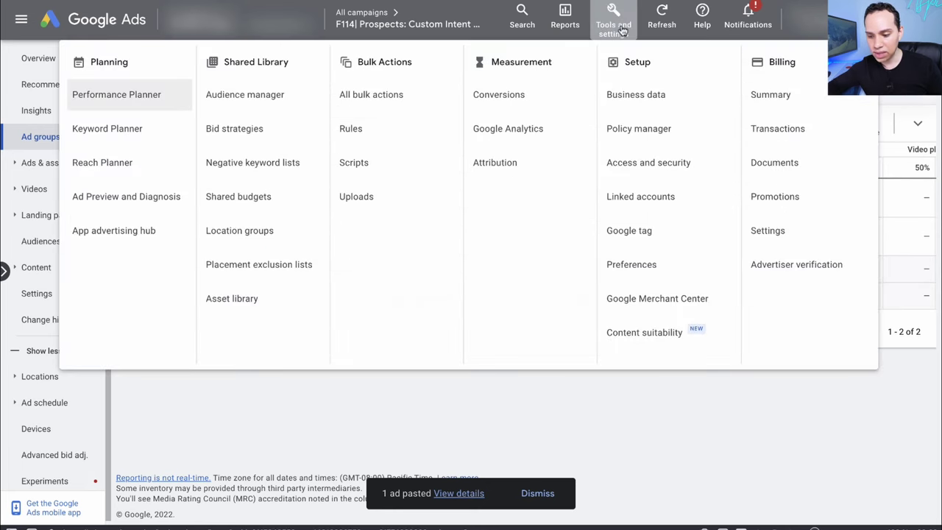
# - Open Content suitability and scroll down to expand the Excluded sensitive content options
pyautogui.click(644, 336)
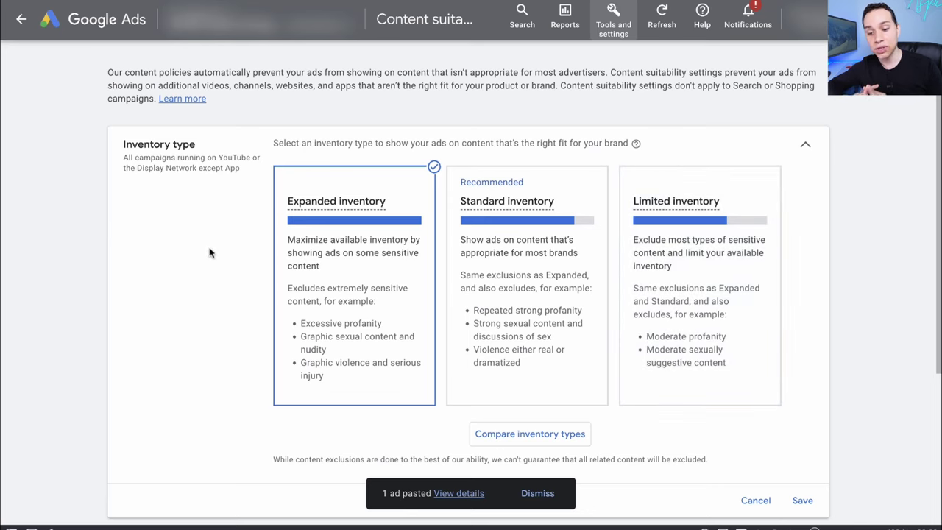
pyautogui.scroll(-1, 210, 252)
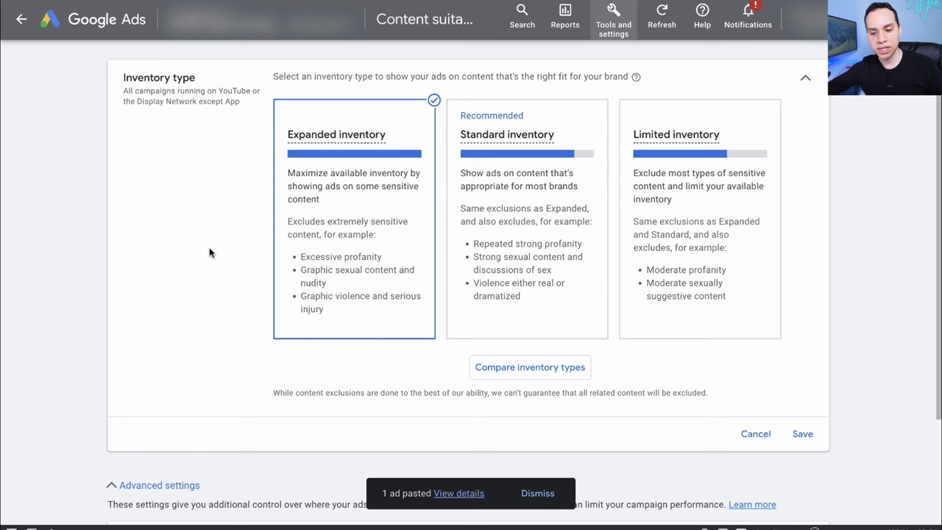
pyautogui.scroll(-1, 210, 252)
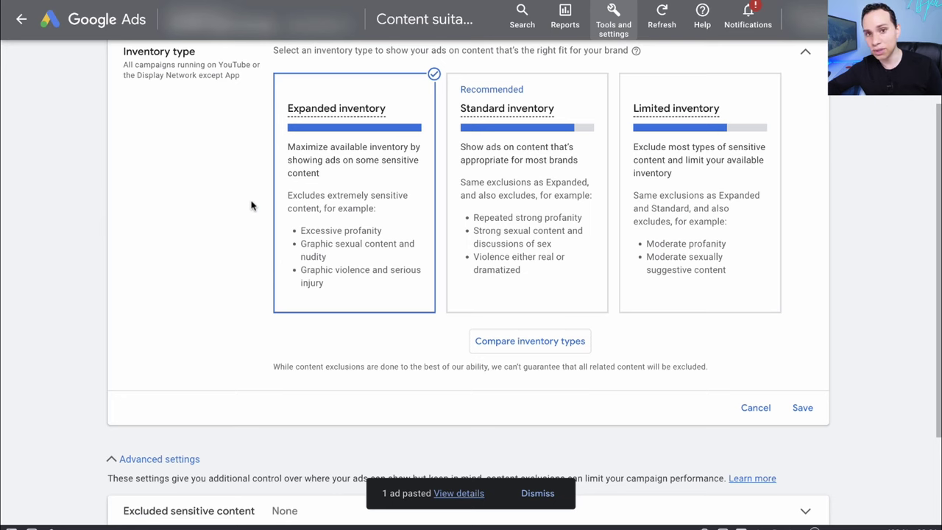
pyautogui.scroll(-3, 249, 194)
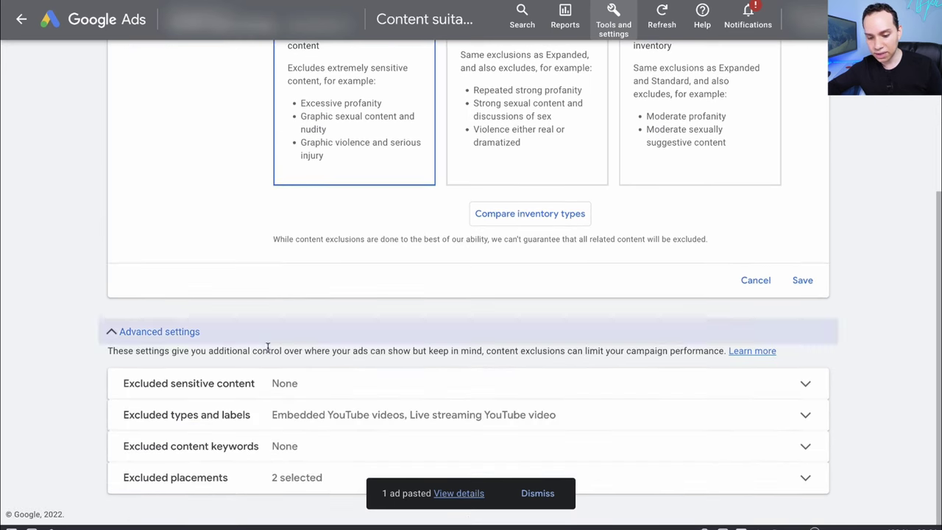
pyautogui.click(268, 385)
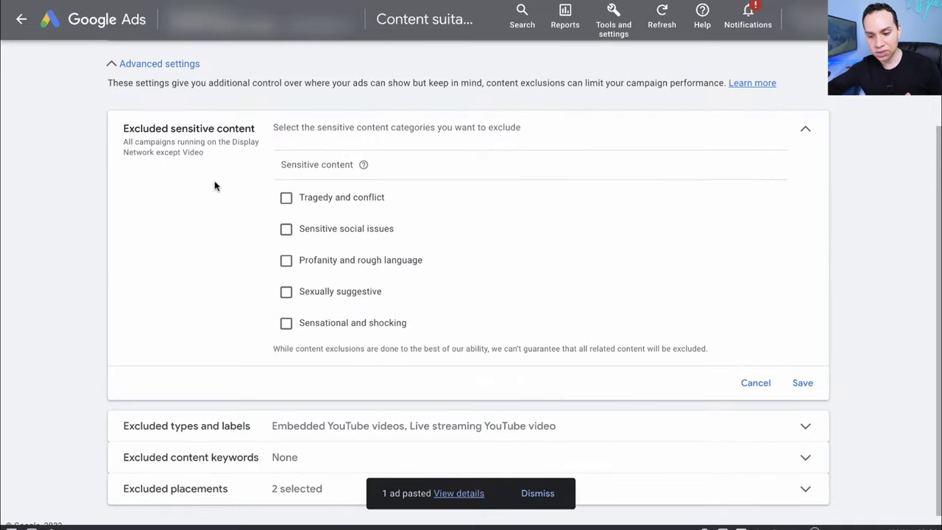
pyautogui.scroll(-1, 215, 185)
pyautogui.click(234, 417)
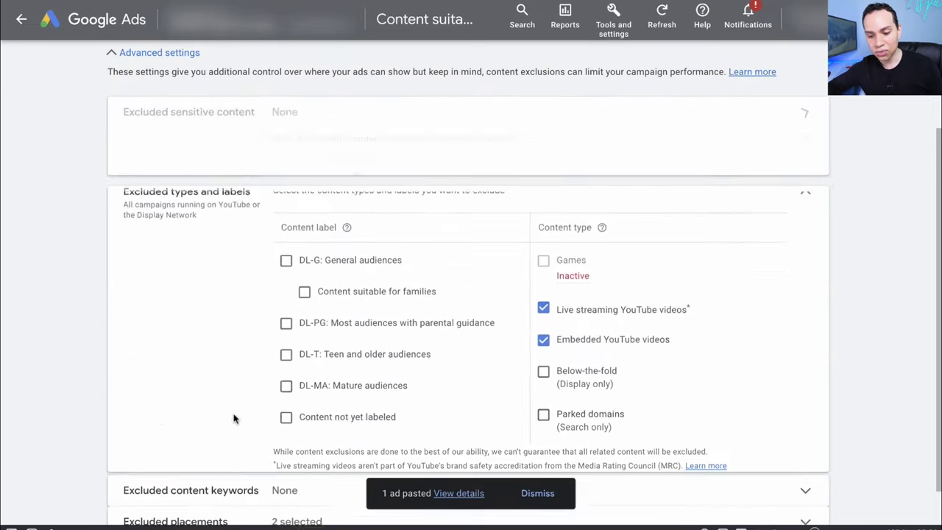
pyautogui.scroll(-1, 250, 293)
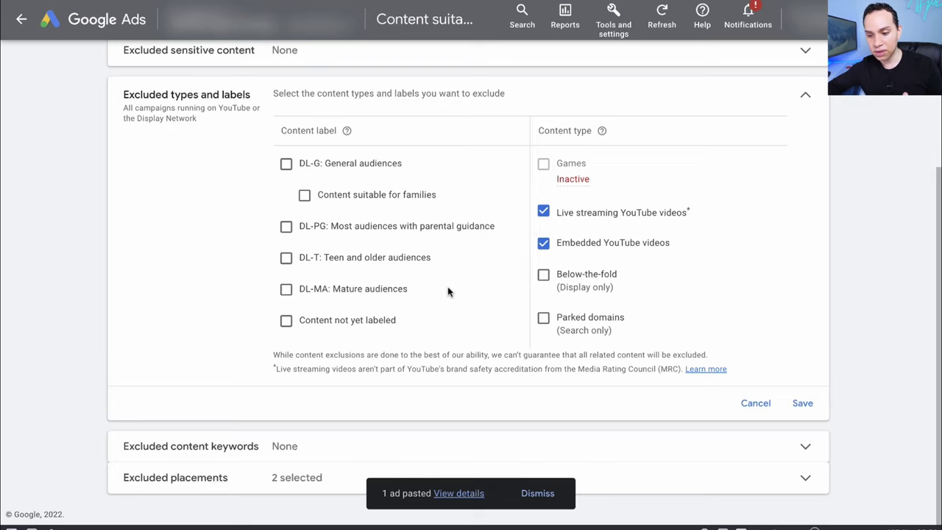
pyautogui.scroll(2, 447, 292)
pyautogui.click(358, 140)
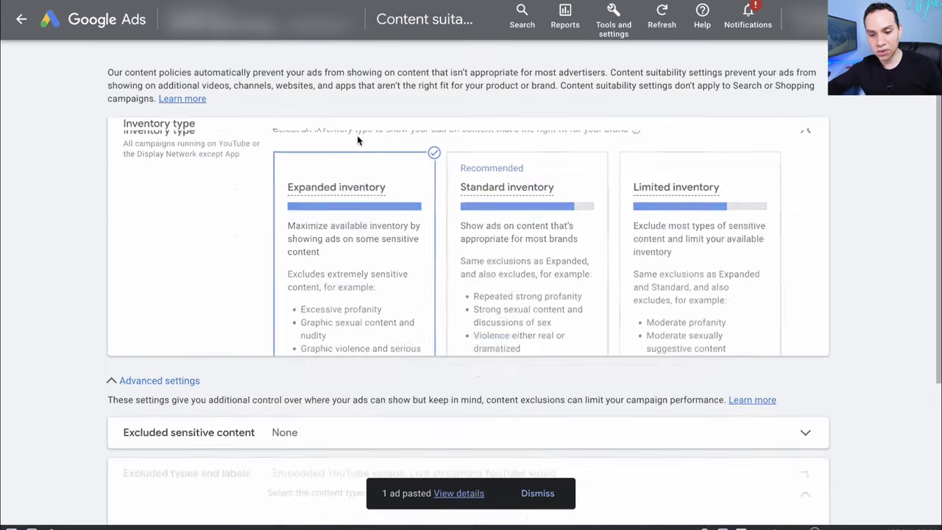
pyautogui.scroll(-3, 172, 269)
pyautogui.scroll(3, 174, 271)
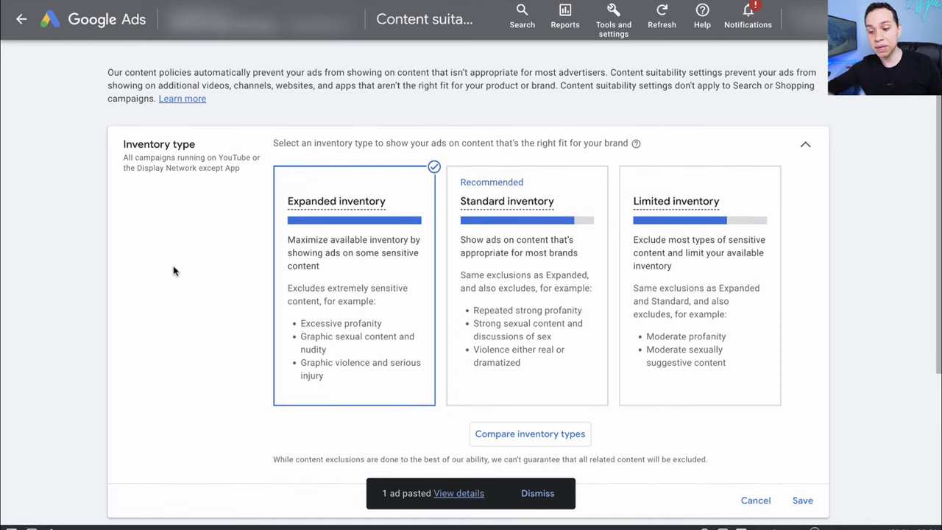
pyautogui.scroll(-1, 174, 271)
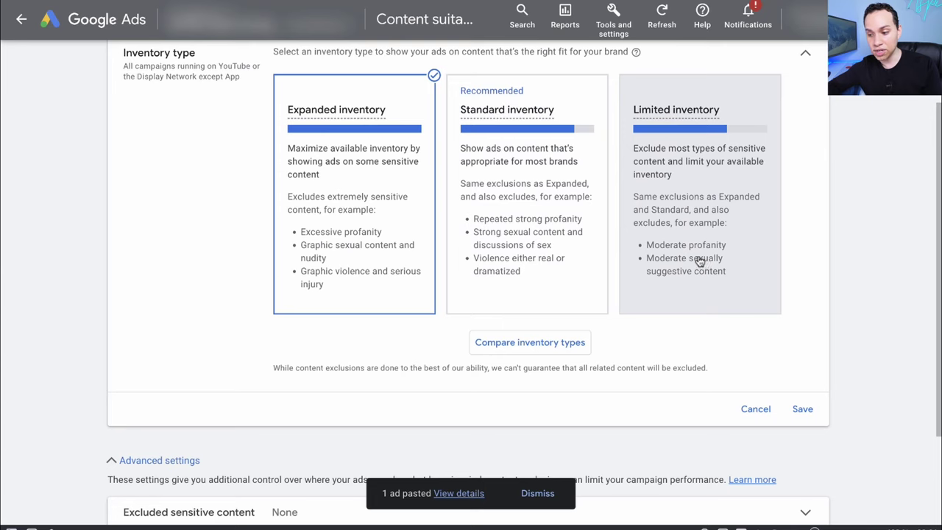
pyautogui.click(691, 237)
# - Tick all five sensitive content categories, then cancel so exclusions stay at None
pyautogui.scroll(-2, 515, 265)
pyautogui.click(412, 382)
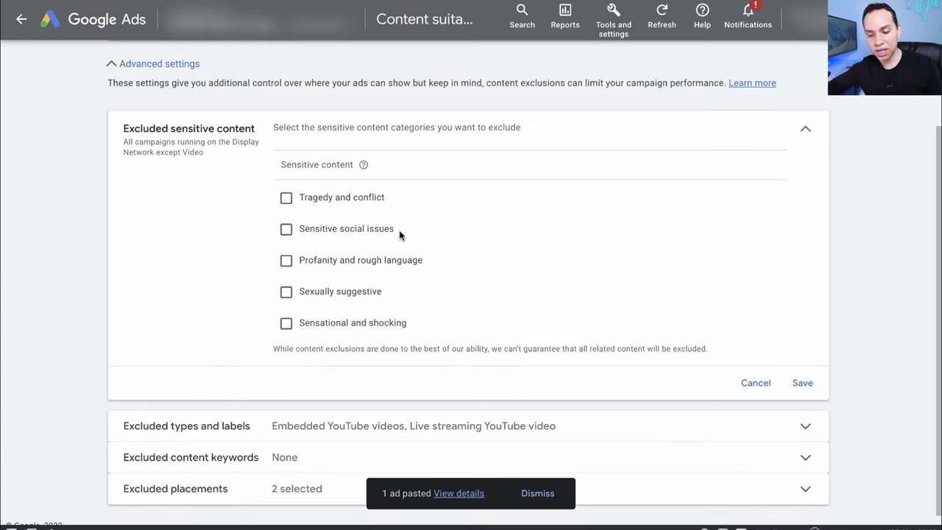
pyautogui.click(285, 197)
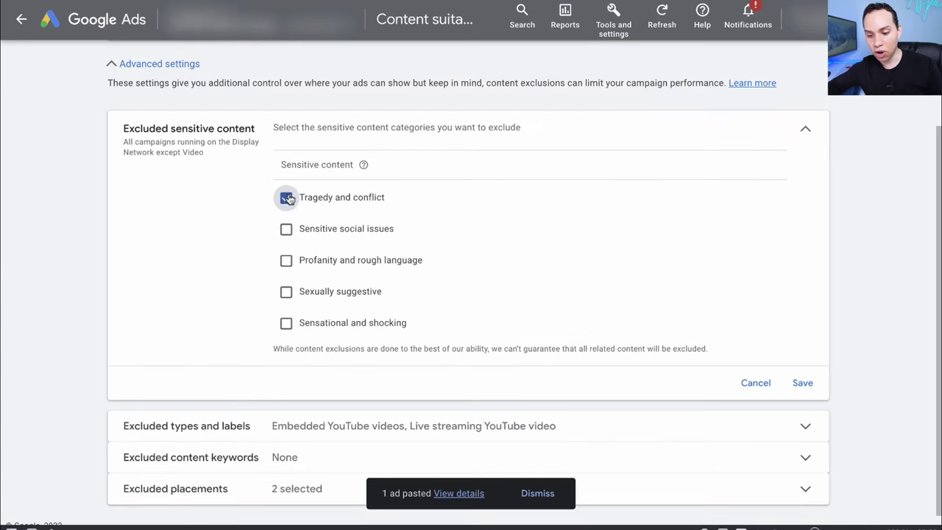
pyautogui.click(286, 229)
pyautogui.click(286, 262)
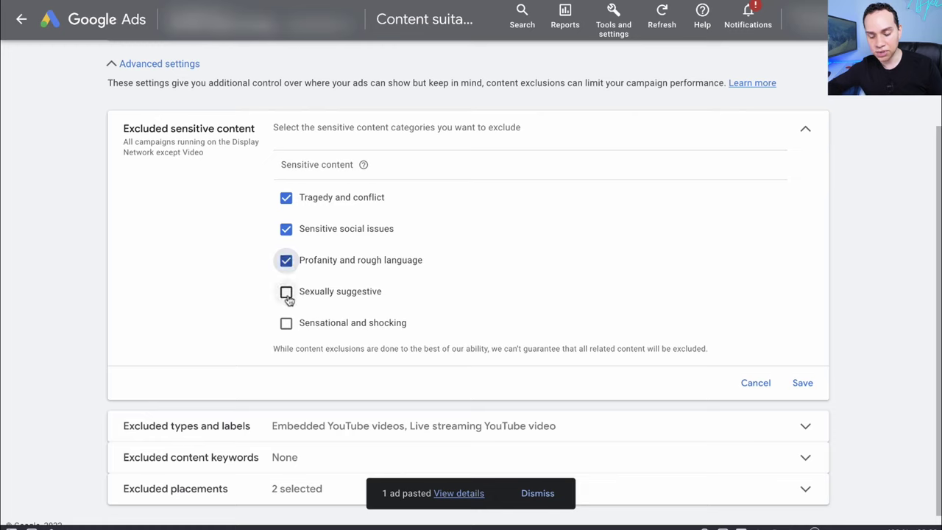
pyautogui.click(285, 293)
pyautogui.click(286, 323)
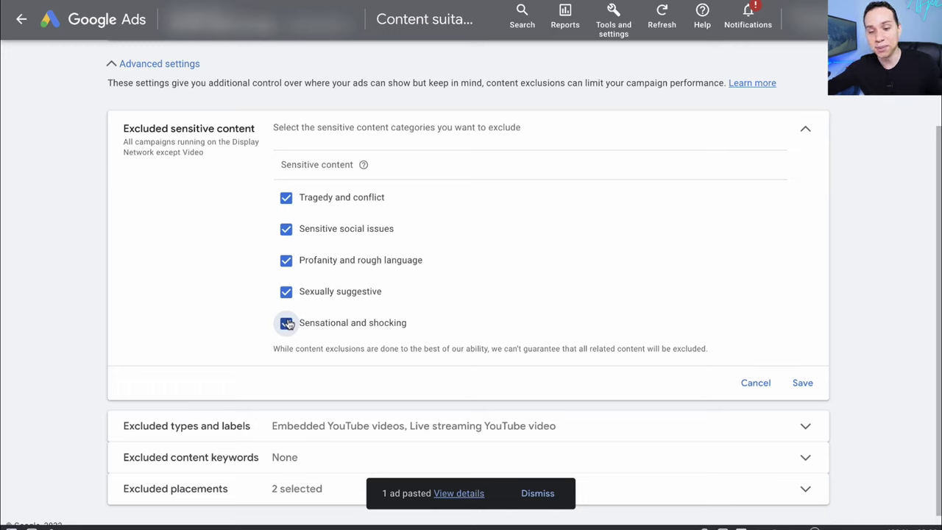
pyautogui.click(754, 392)
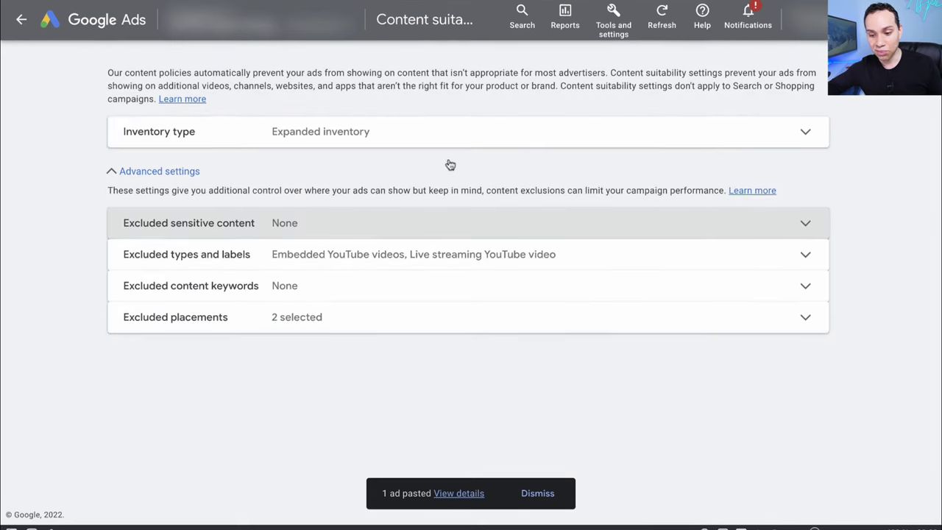
# - Expand Inventory type and scroll through its cards, leaving Expanded inventory selected
pyautogui.click(442, 127)
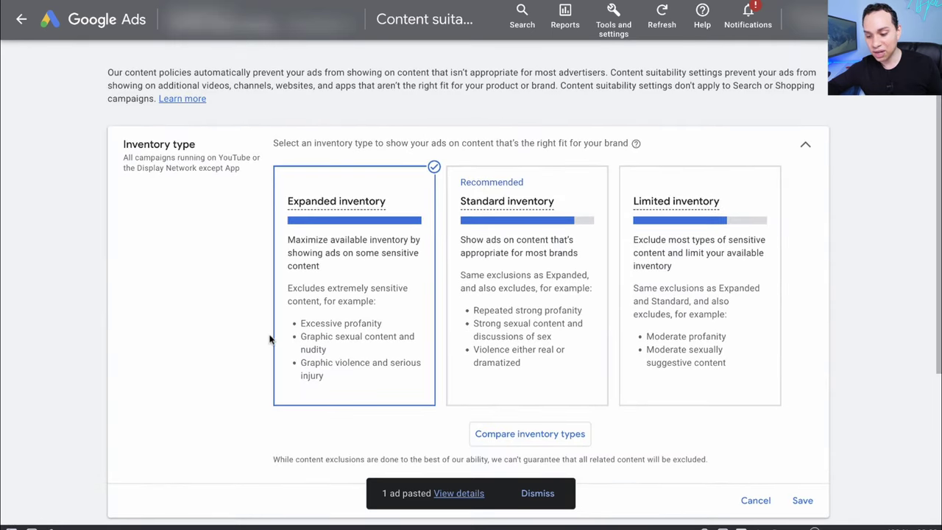
pyautogui.scroll(-1, 270, 339)
pyautogui.scroll(-1, 270, 339)
pyautogui.scroll(2, 248, 311)
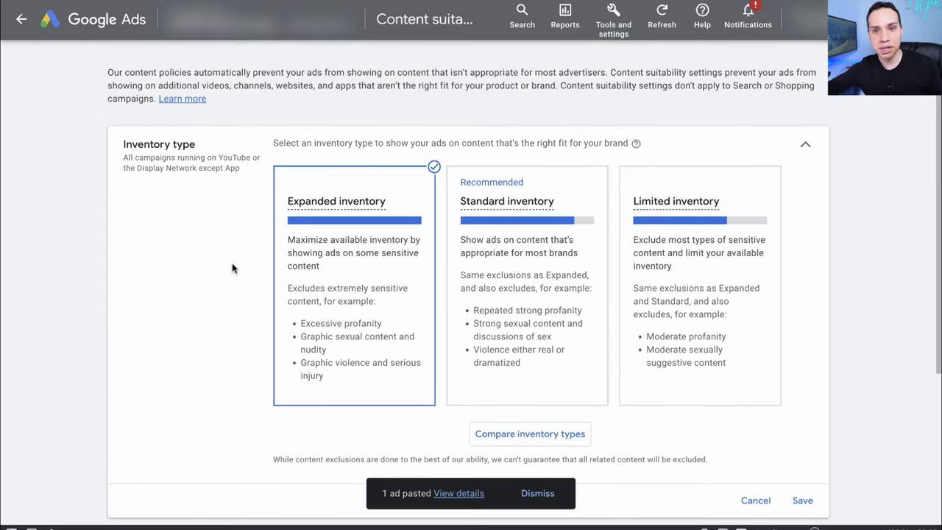
pyautogui.scroll(-1, 233, 268)
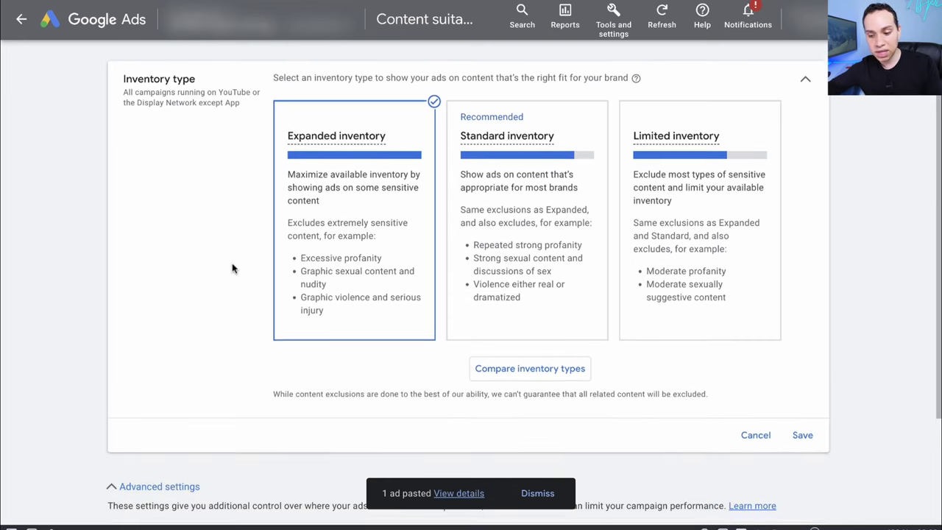
pyautogui.scroll(-1, 383, 274)
pyautogui.scroll(-1, 383, 273)
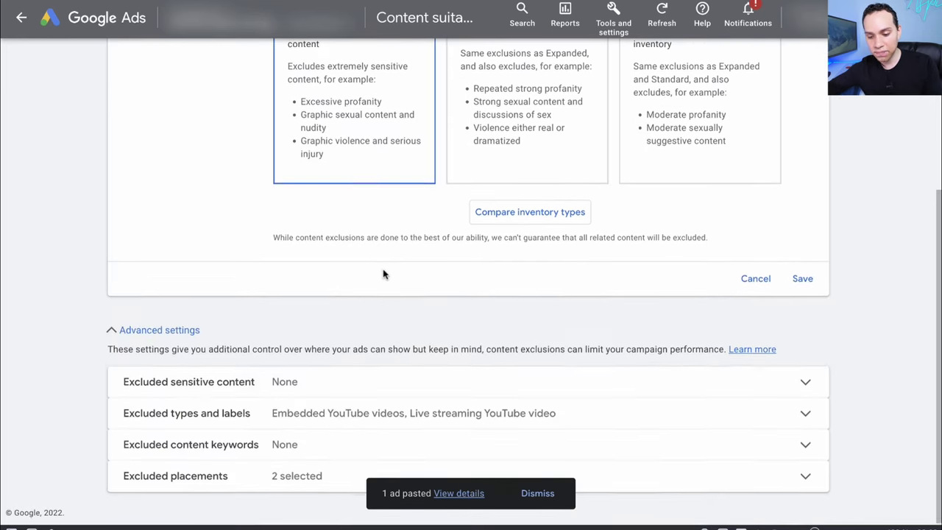
pyautogui.scroll(1, 372, 320)
pyautogui.scroll(2, 372, 319)
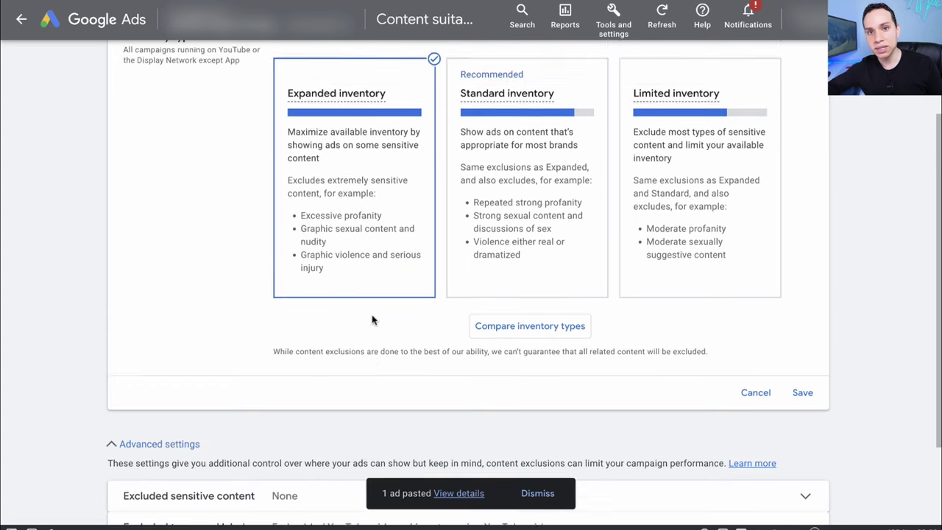